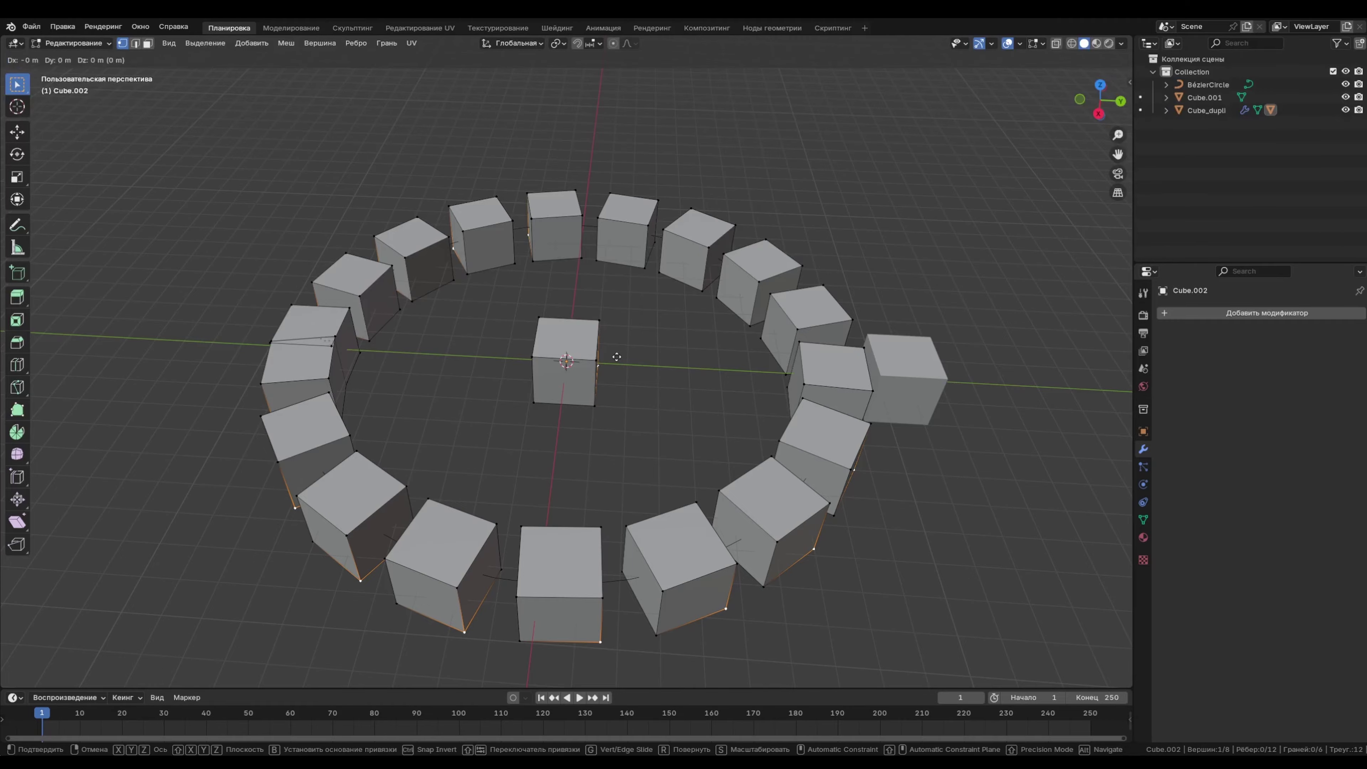
- Confirm the vertex move, then undo it with Ctrl+Z to remove the spiked cubes
left_click(671, 361)
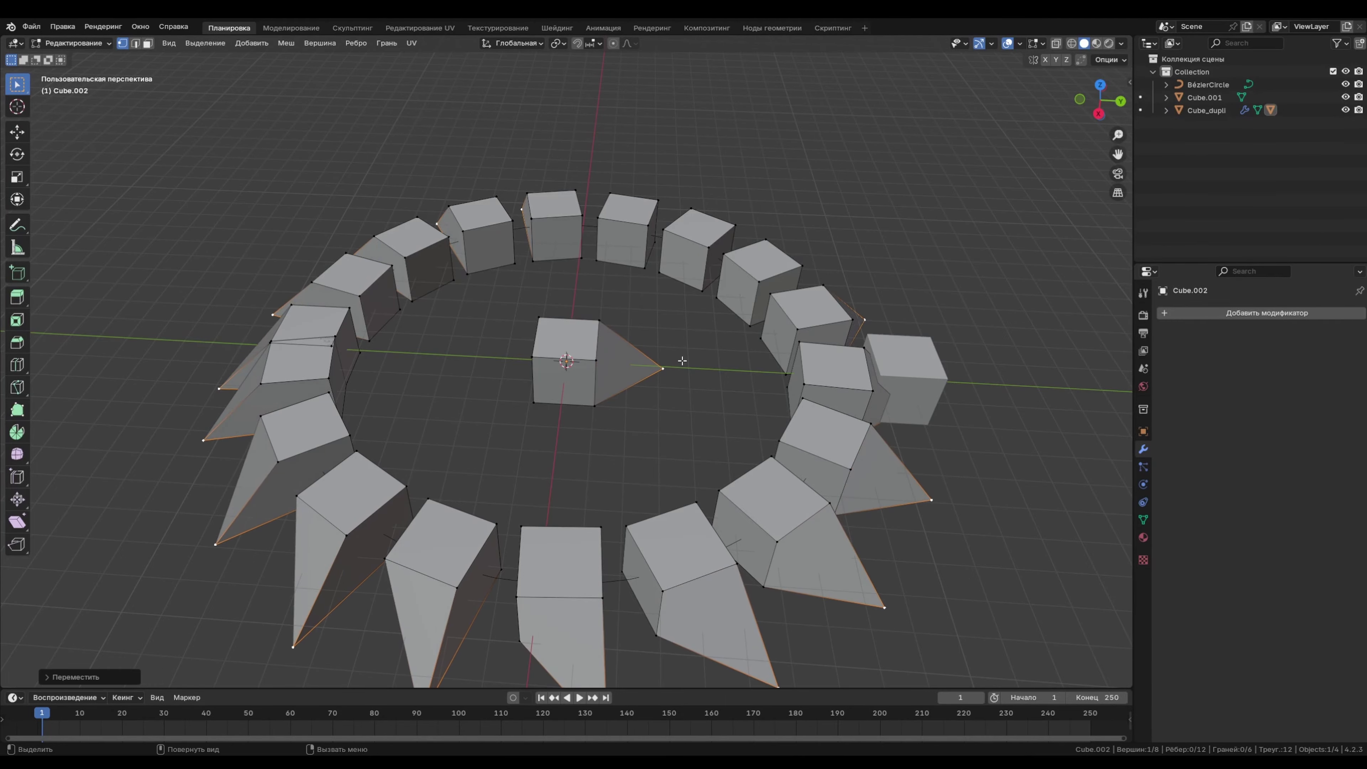
middle_click_drag(673, 360, 557, 384)
key("ctrl+z")
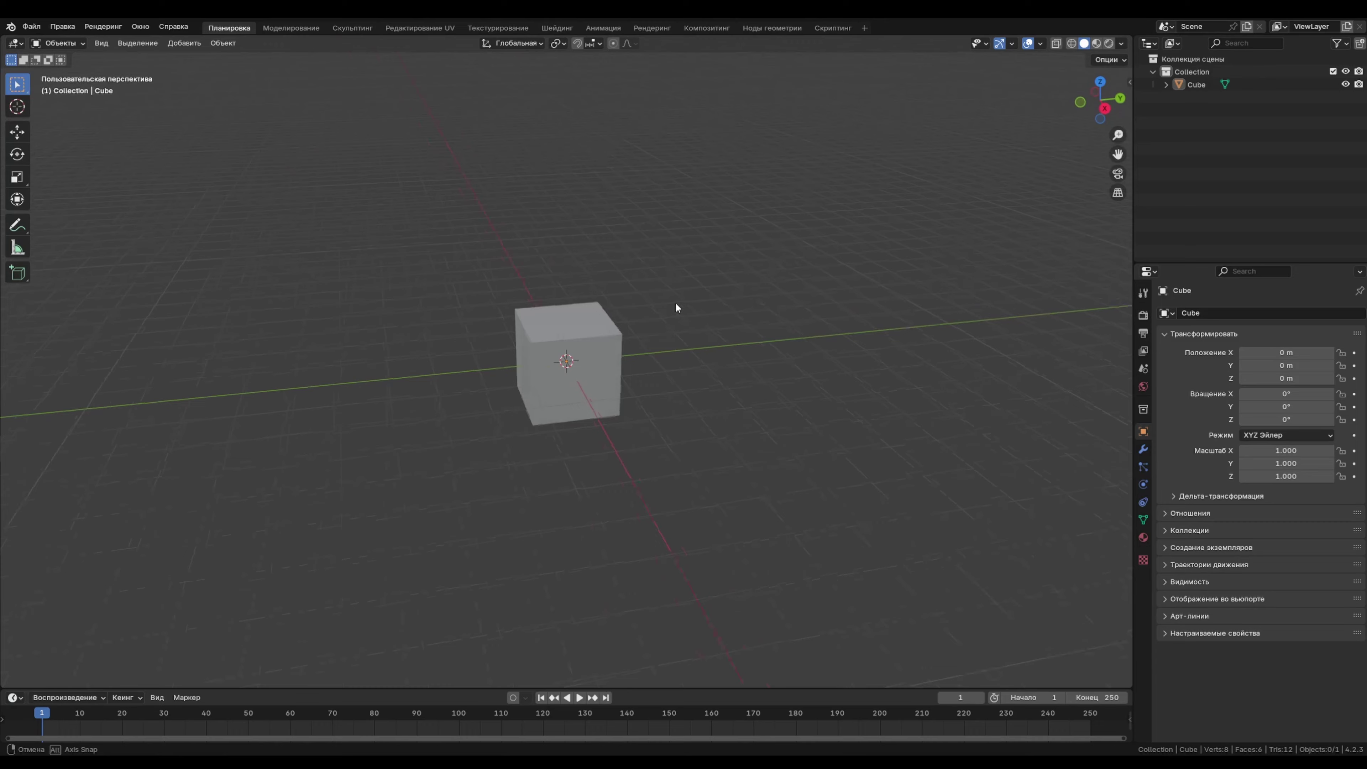
- Duplicate the cube and place the copy Cube.001 10.661 m along Y
middle_click_drag(675, 302, 597, 334)
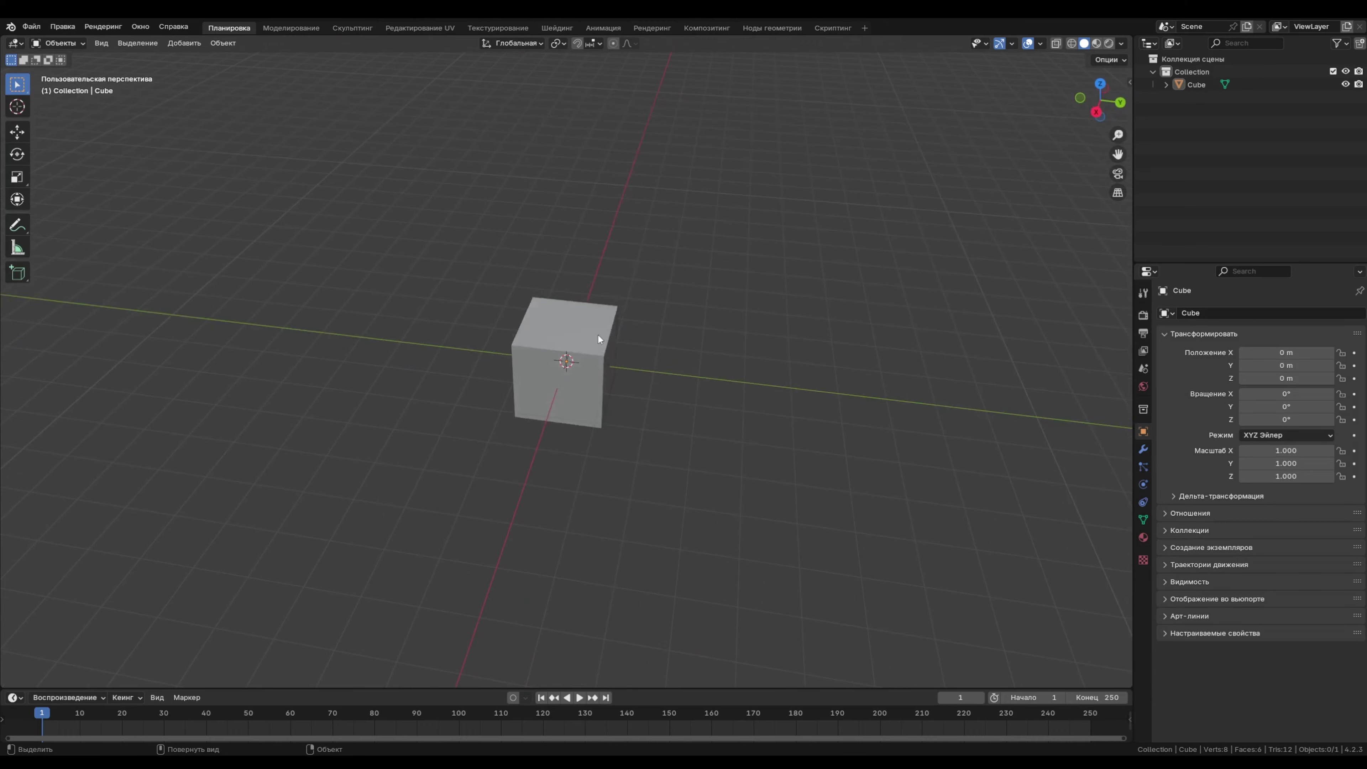
left_click(601, 331)
key("shift+d")
key("y")
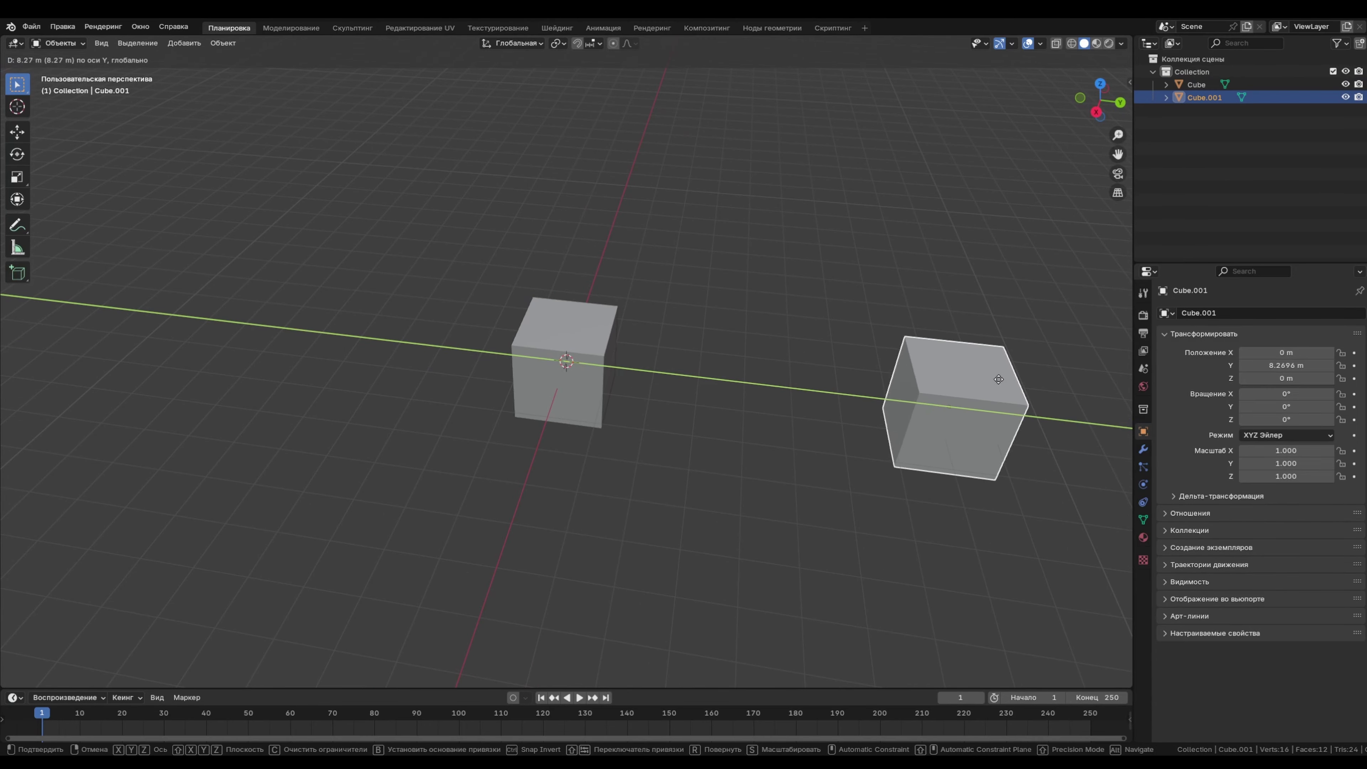
left_click(974, 380)
middle_click_drag(974, 386, 852, 380)
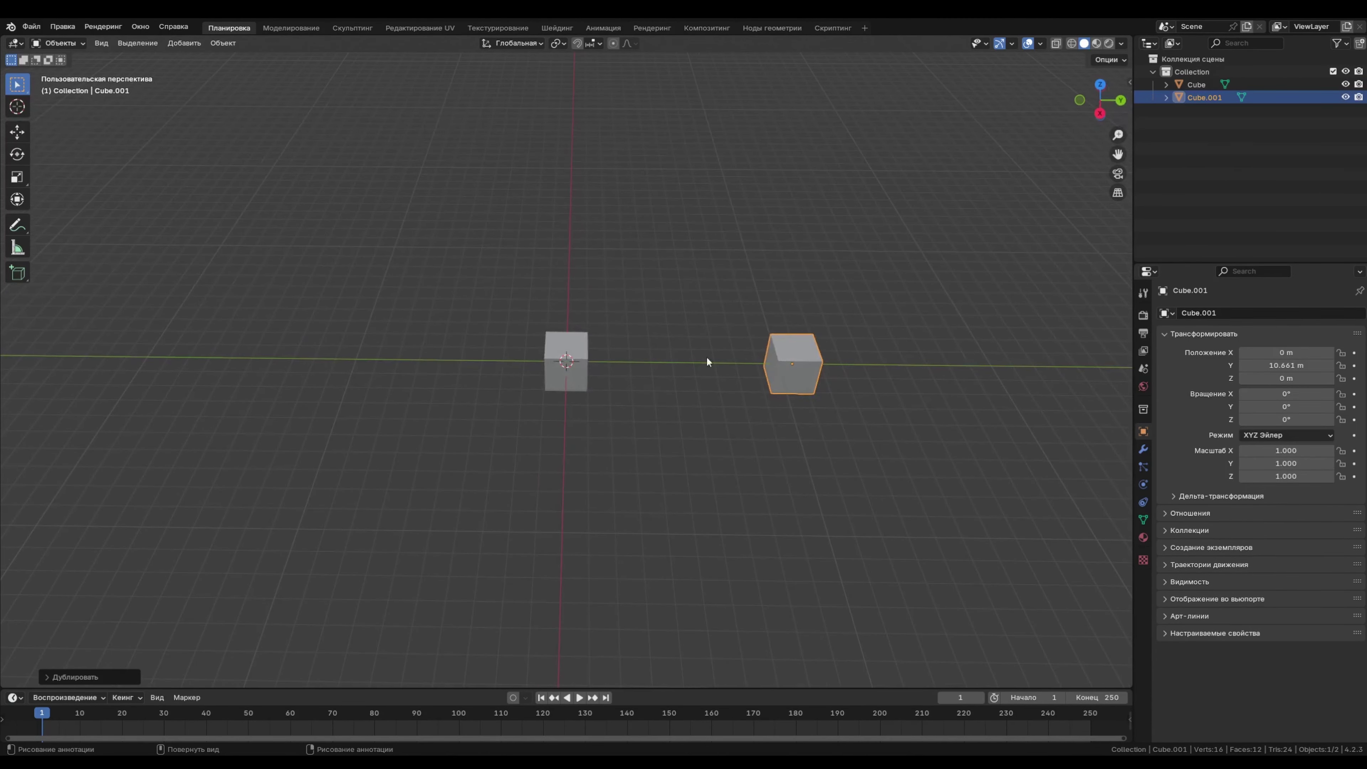
- Turn the original cube into the face-instancing Cube_dupli with Make Instance Face
left_click(554, 360)
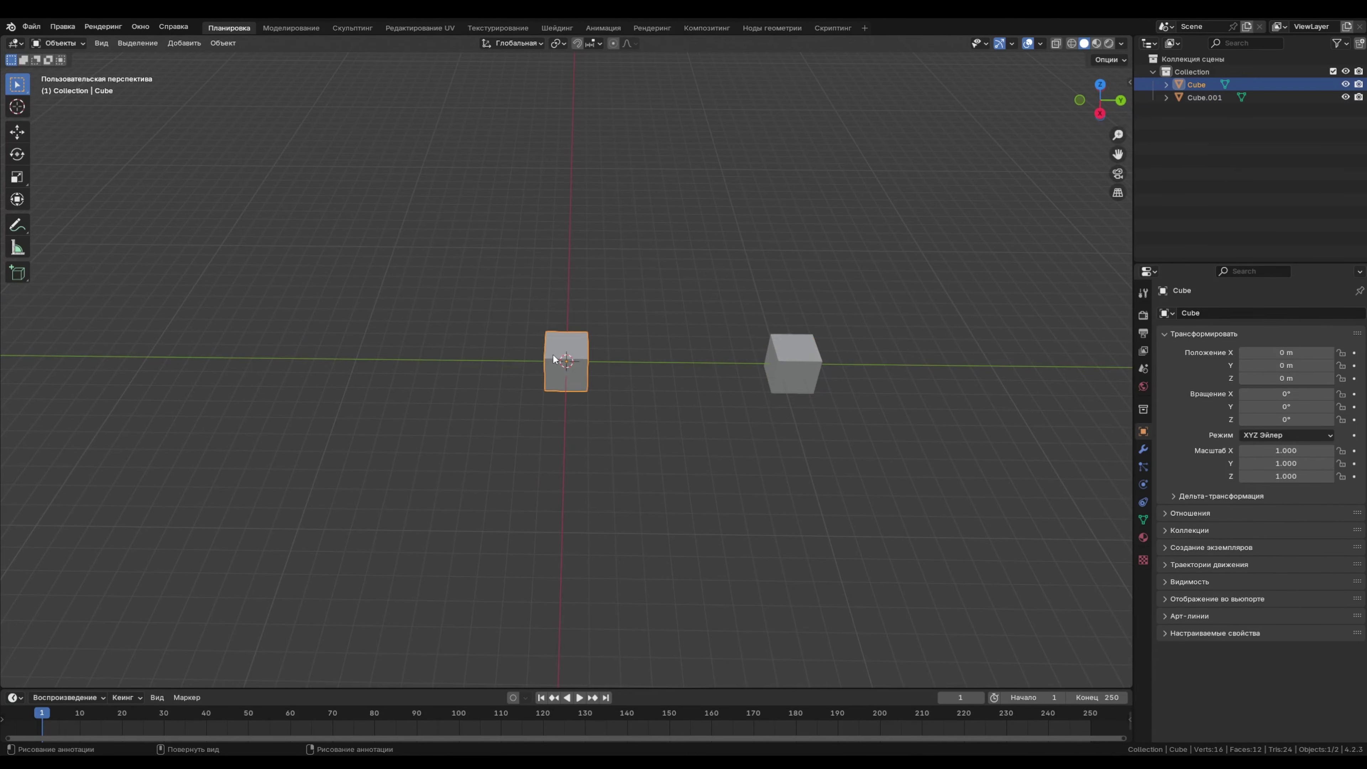
left_click(227, 44)
left_click(430, 254)
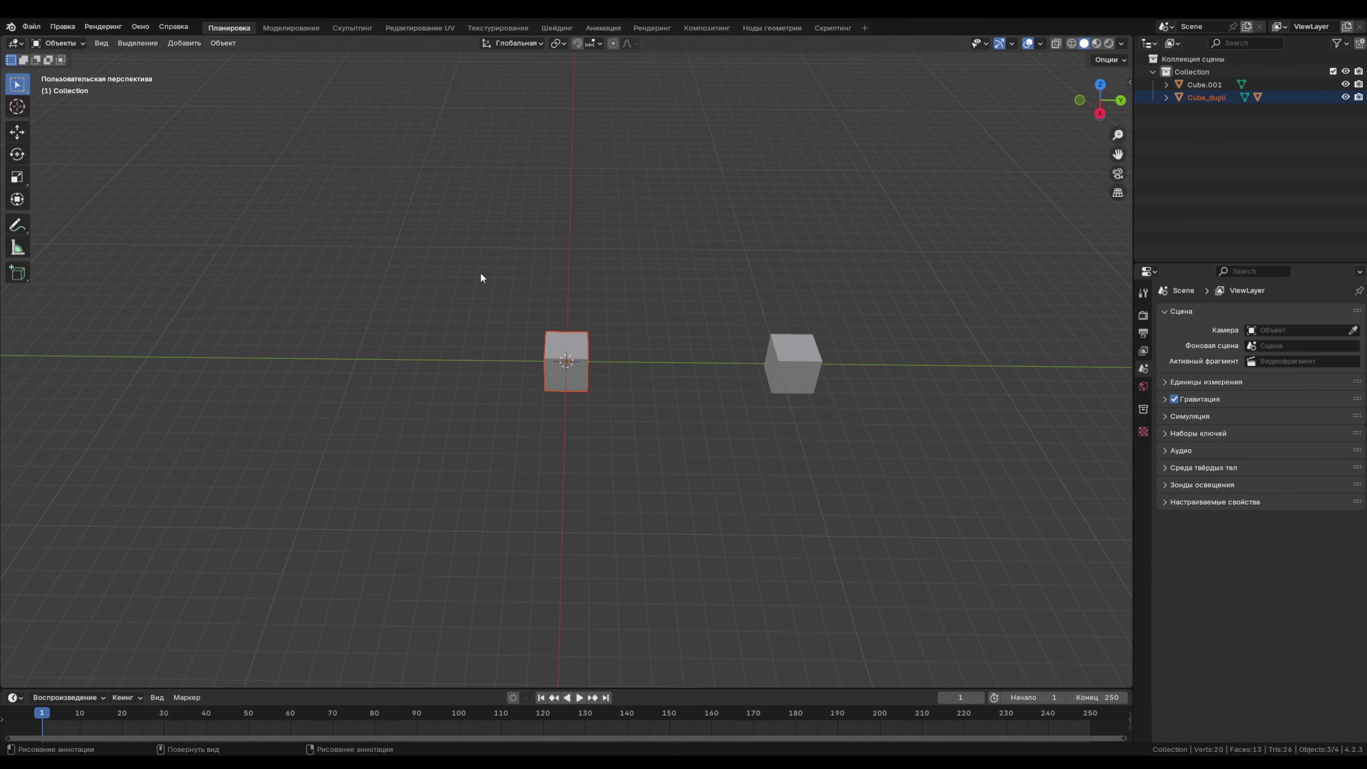
middle_click_drag(606, 347, 582, 342)
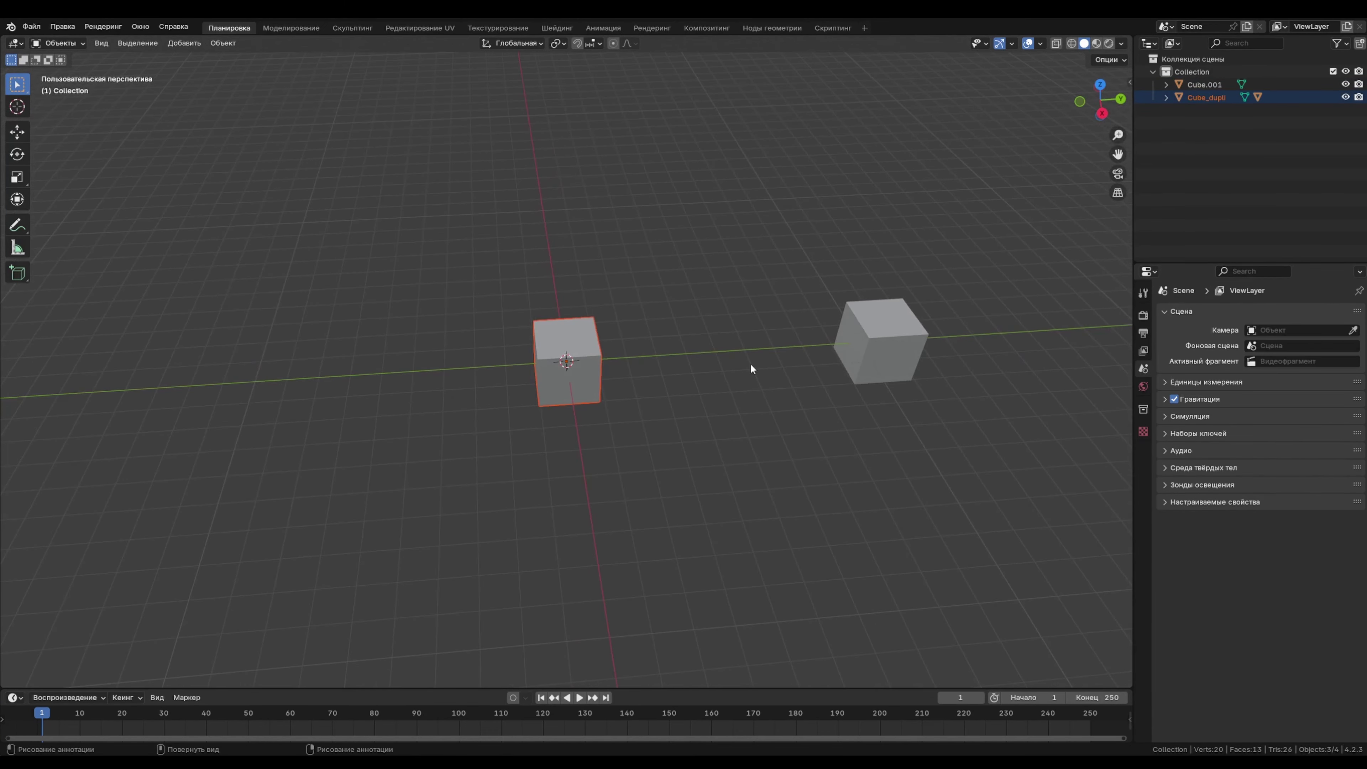
left_click(1166, 98)
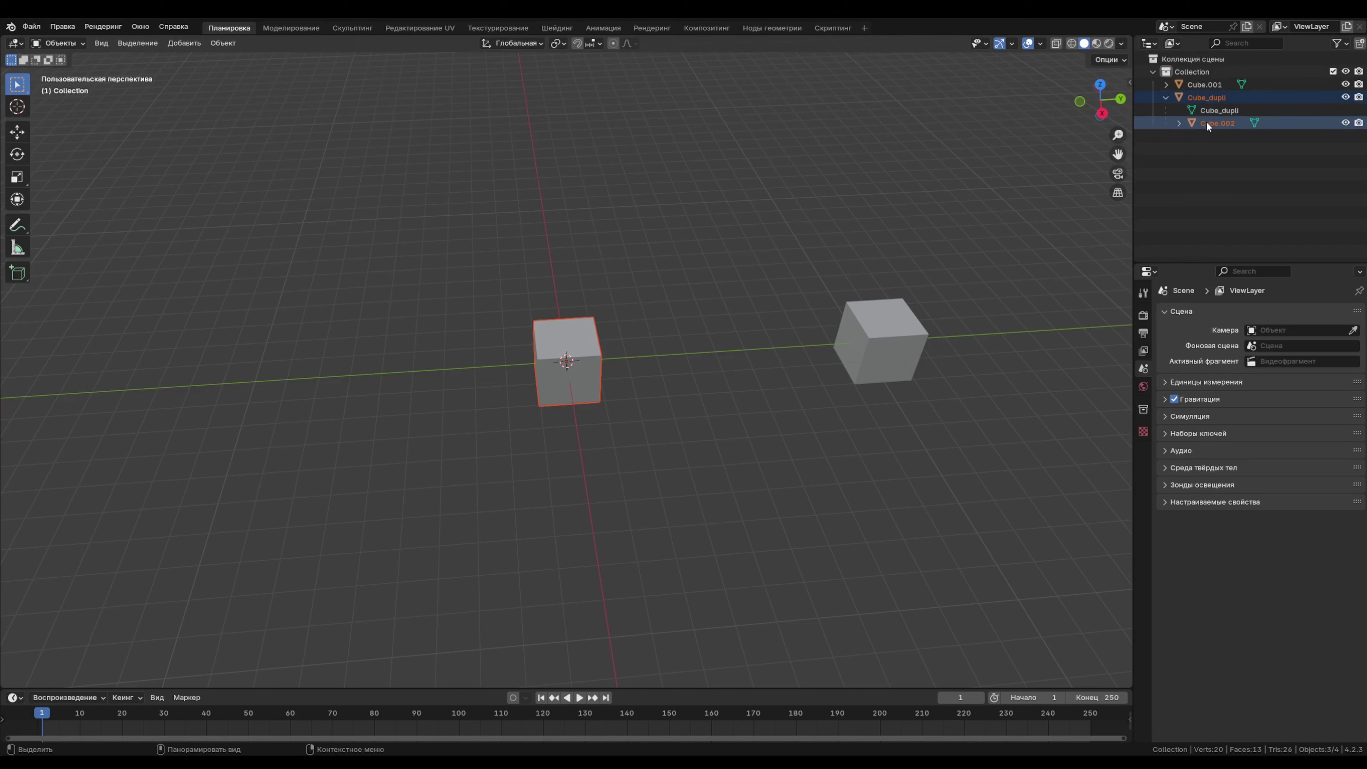
left_click(1166, 97)
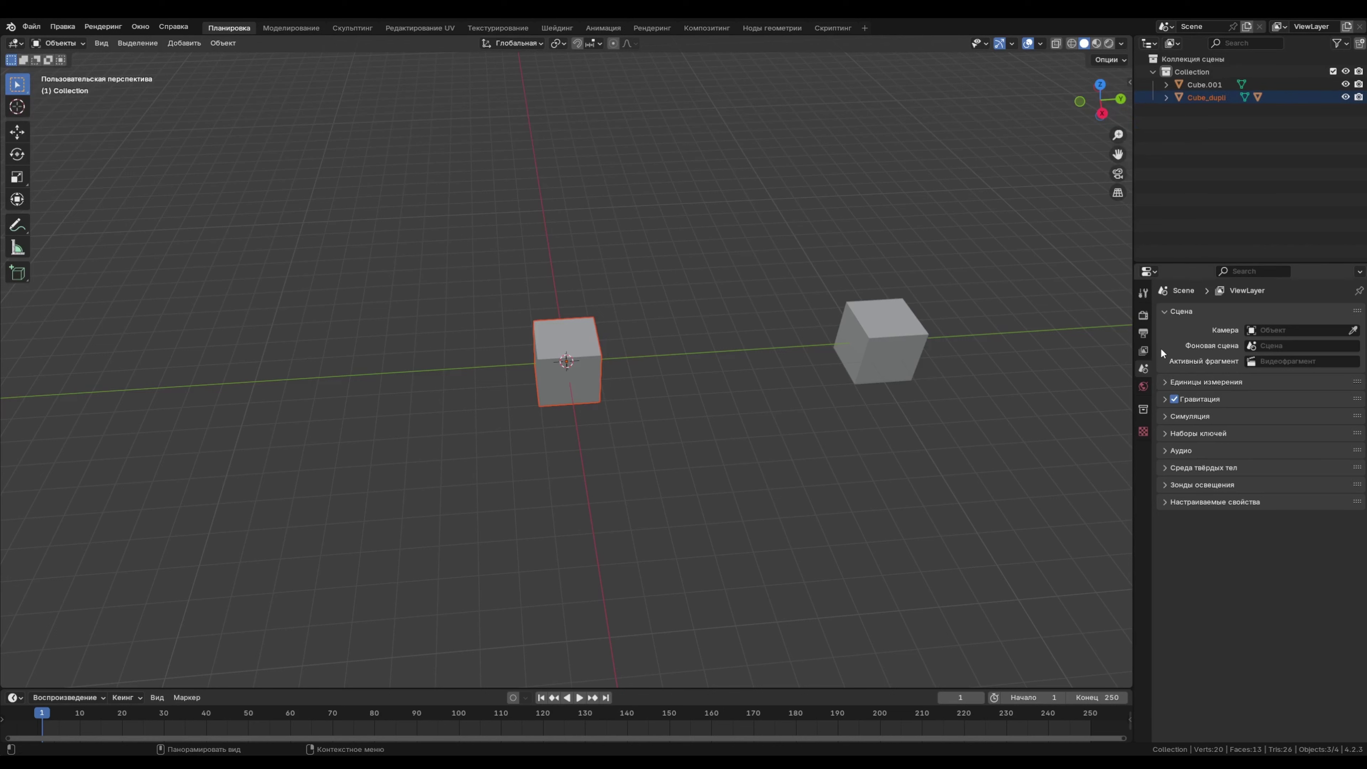
- Select Cube_dupli and bring up its Add Modifier list
left_click(558, 357)
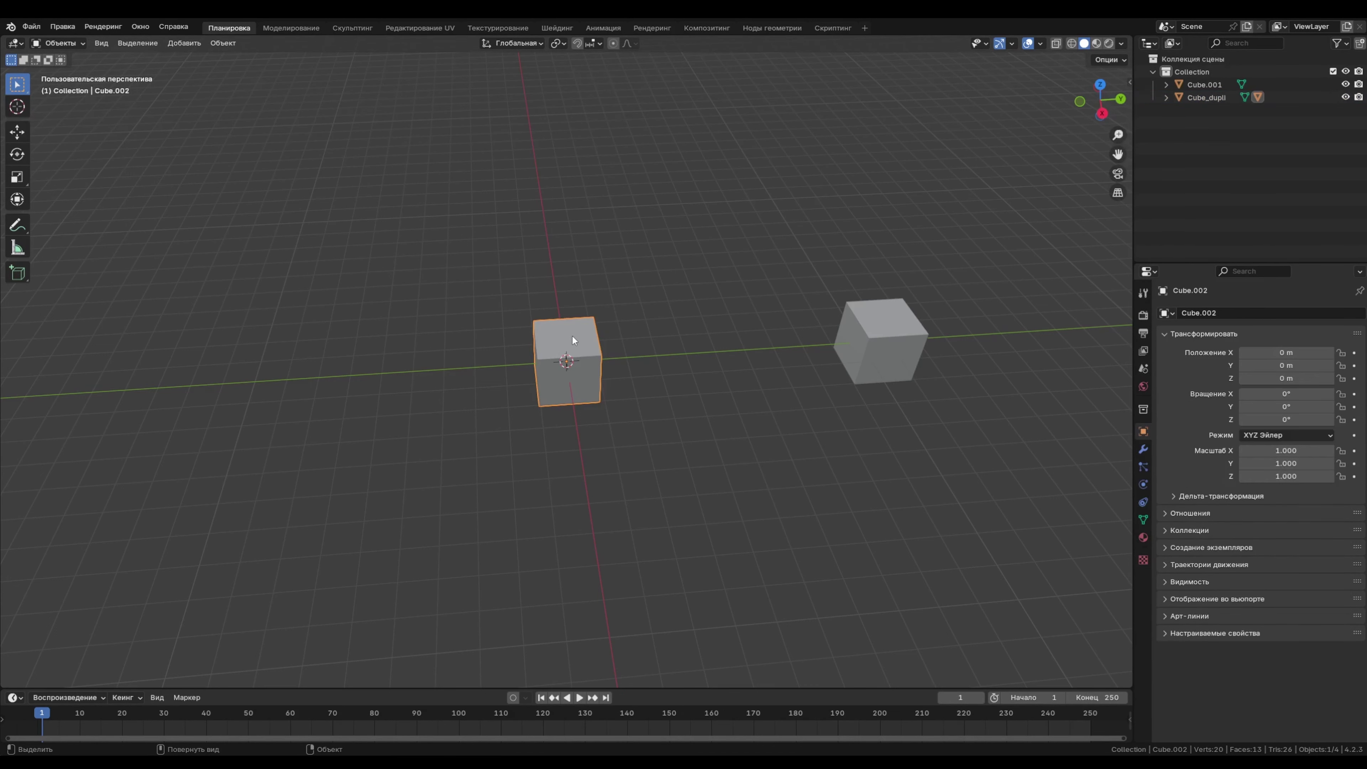
left_click(1200, 96)
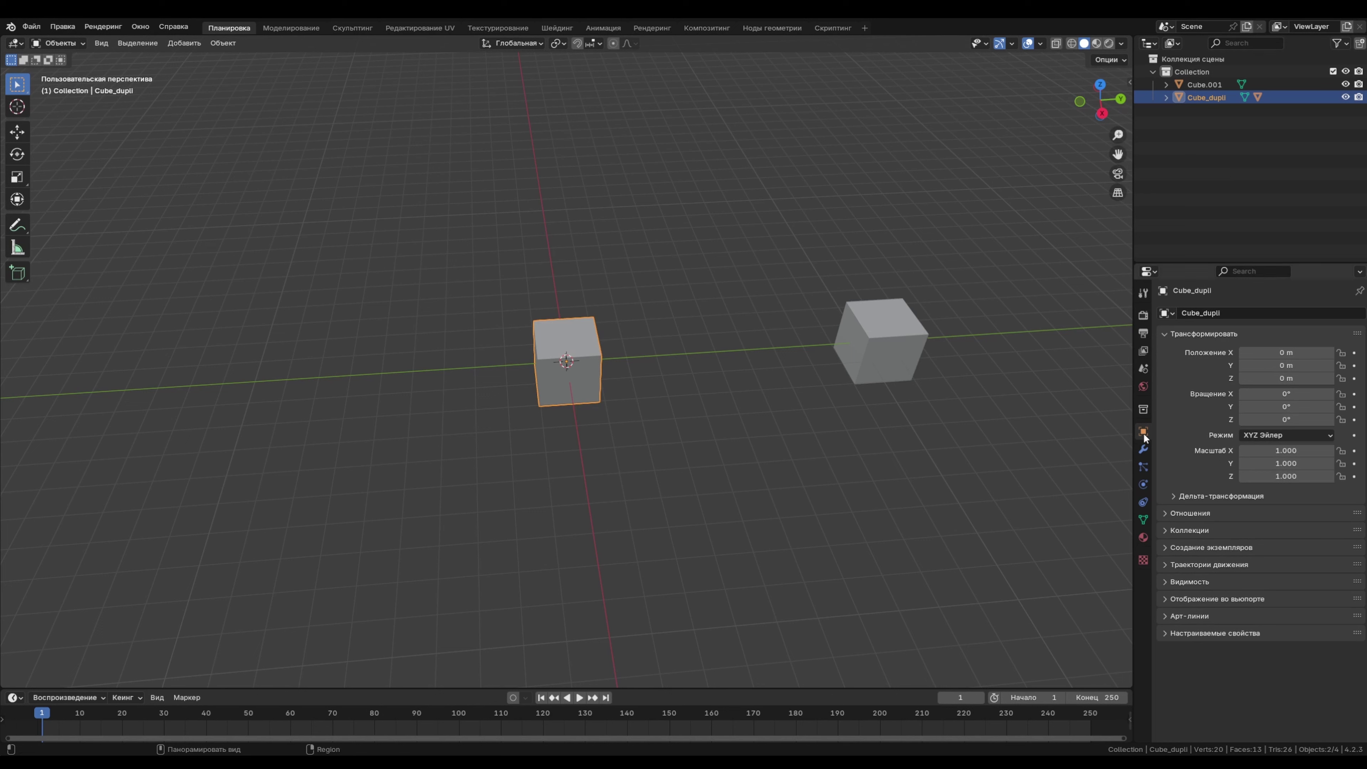
left_click(1144, 449)
left_click(1206, 311)
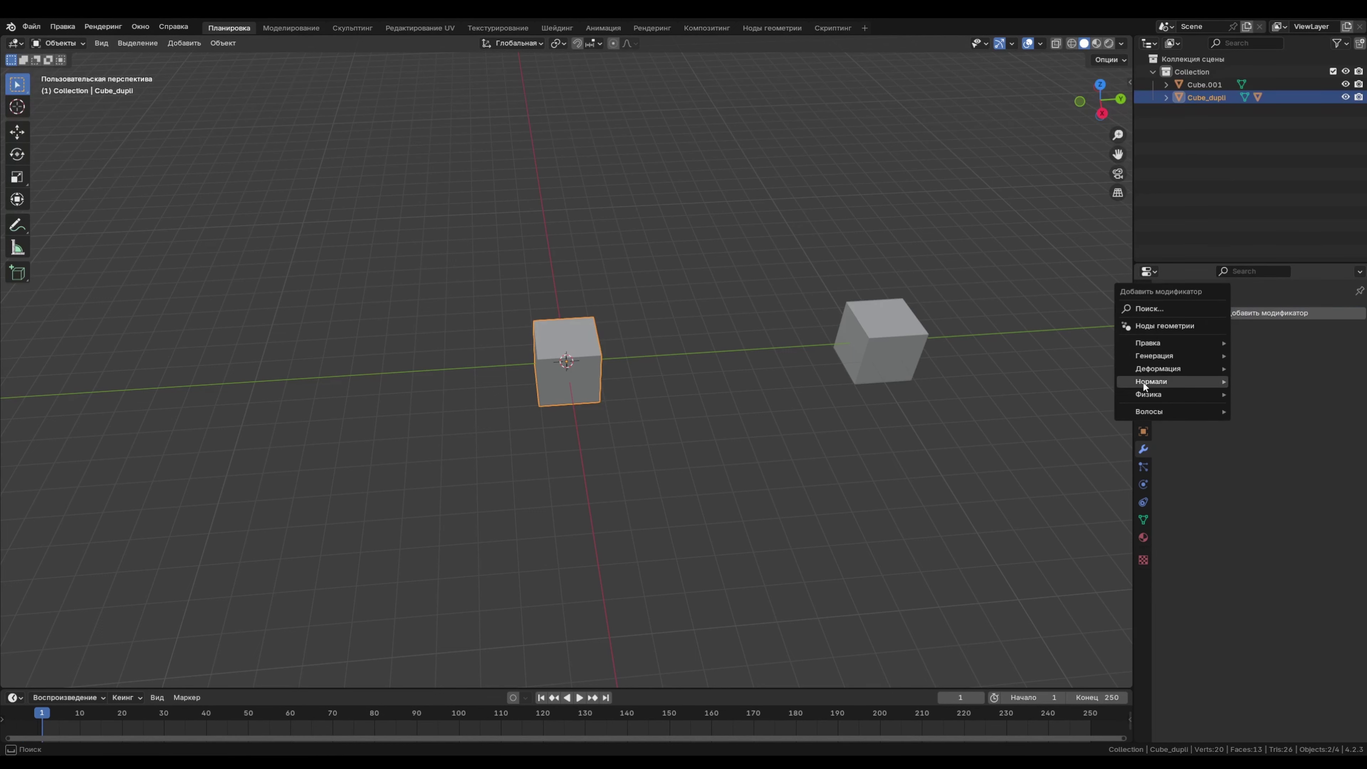
- Add an Array modifier to Cube_dupli using a constant 3 m X offset instead of relative offset
mouse_move(1155, 356)
left_click(1022, 357)
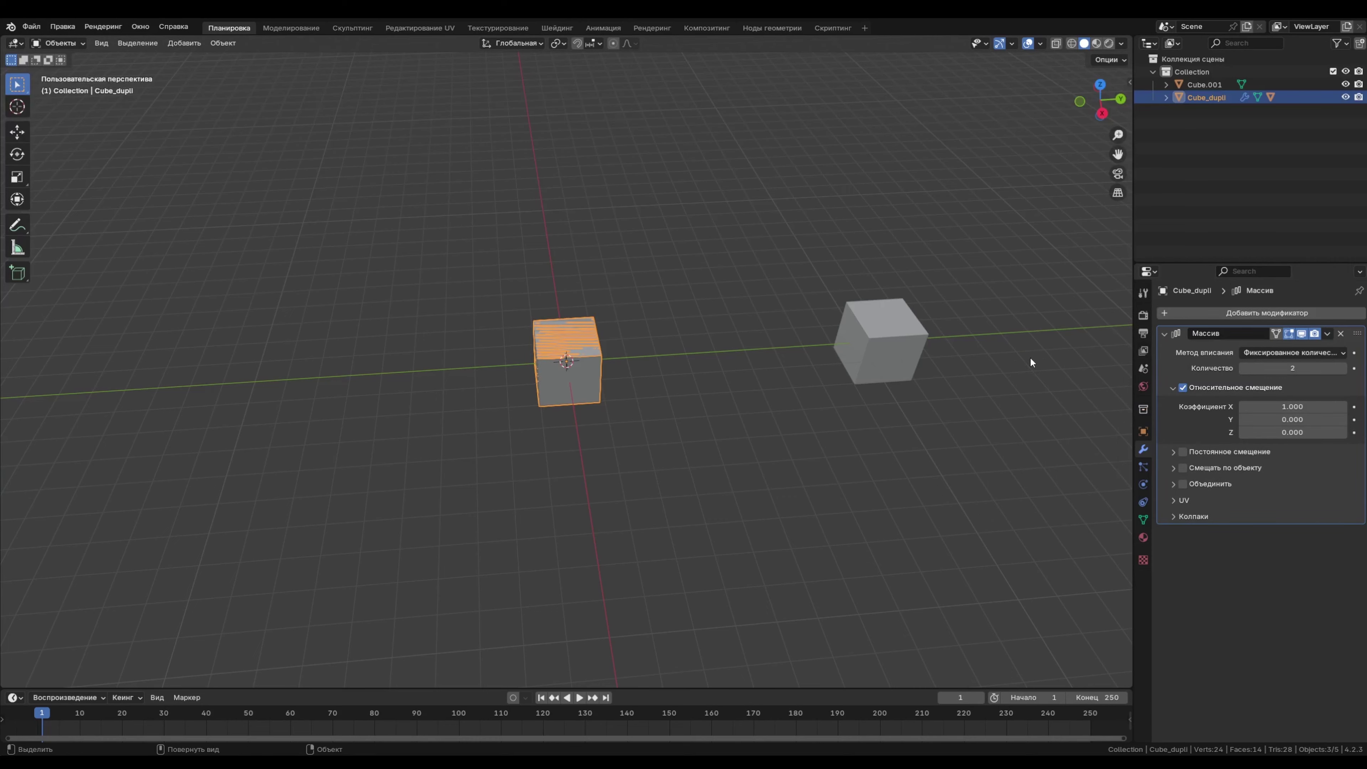
middle_click_drag(1030, 357, 752, 346)
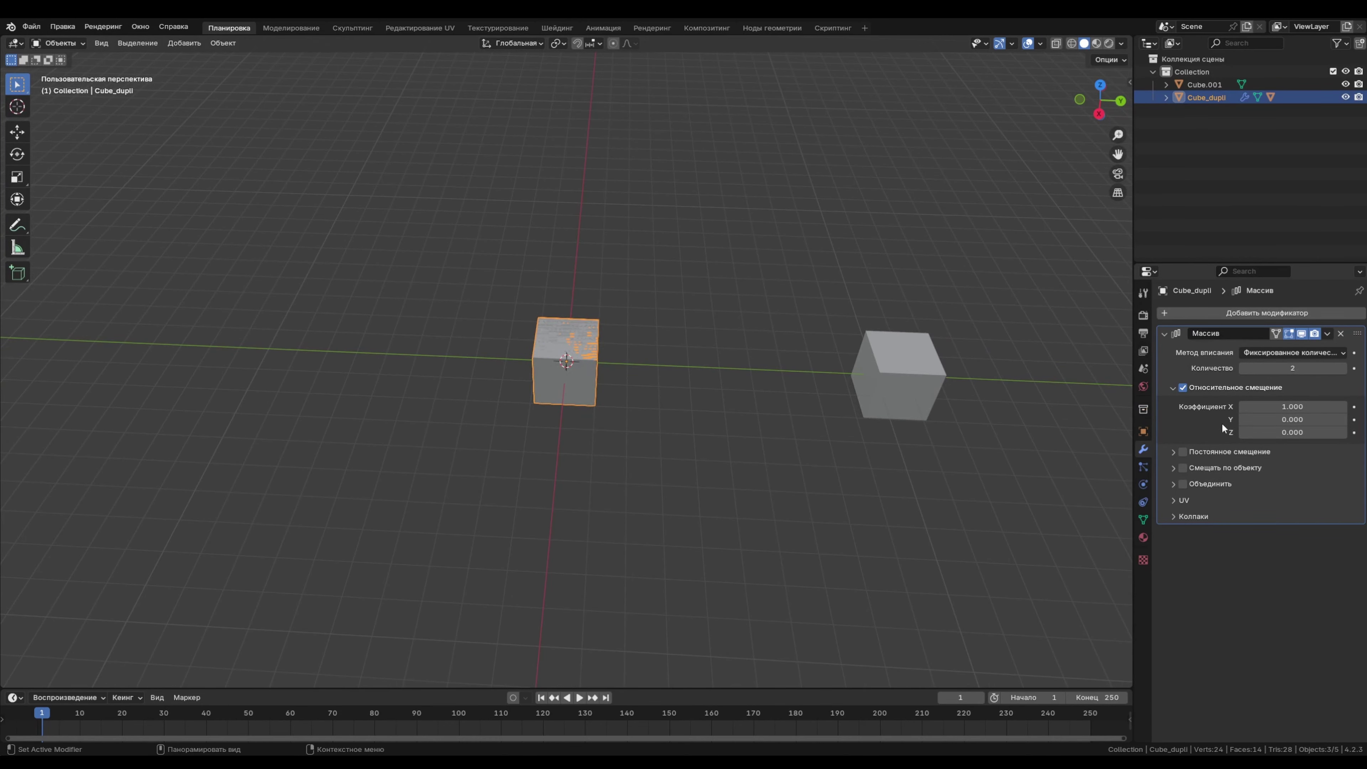
left_click(1182, 388)
left_click(1183, 451)
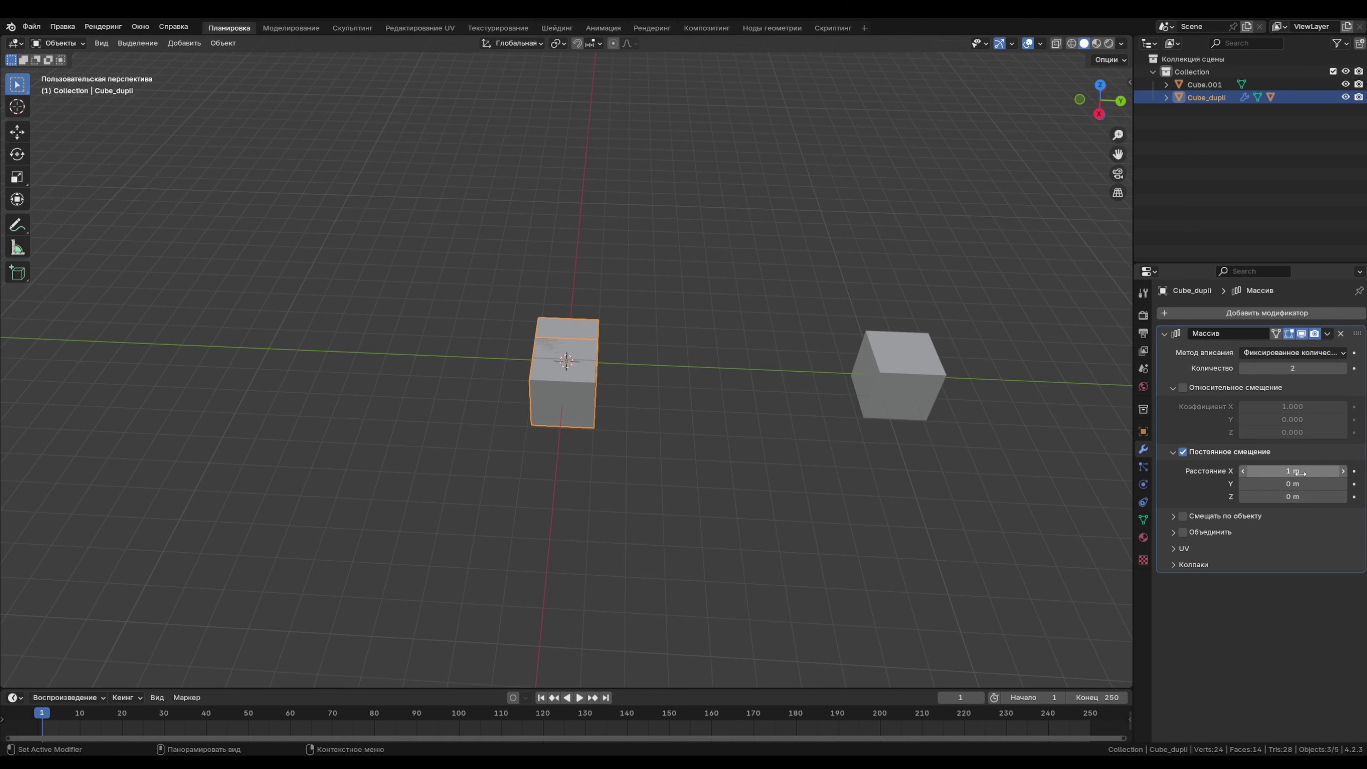
left_click(1302, 472)
type("3")
key("Return")
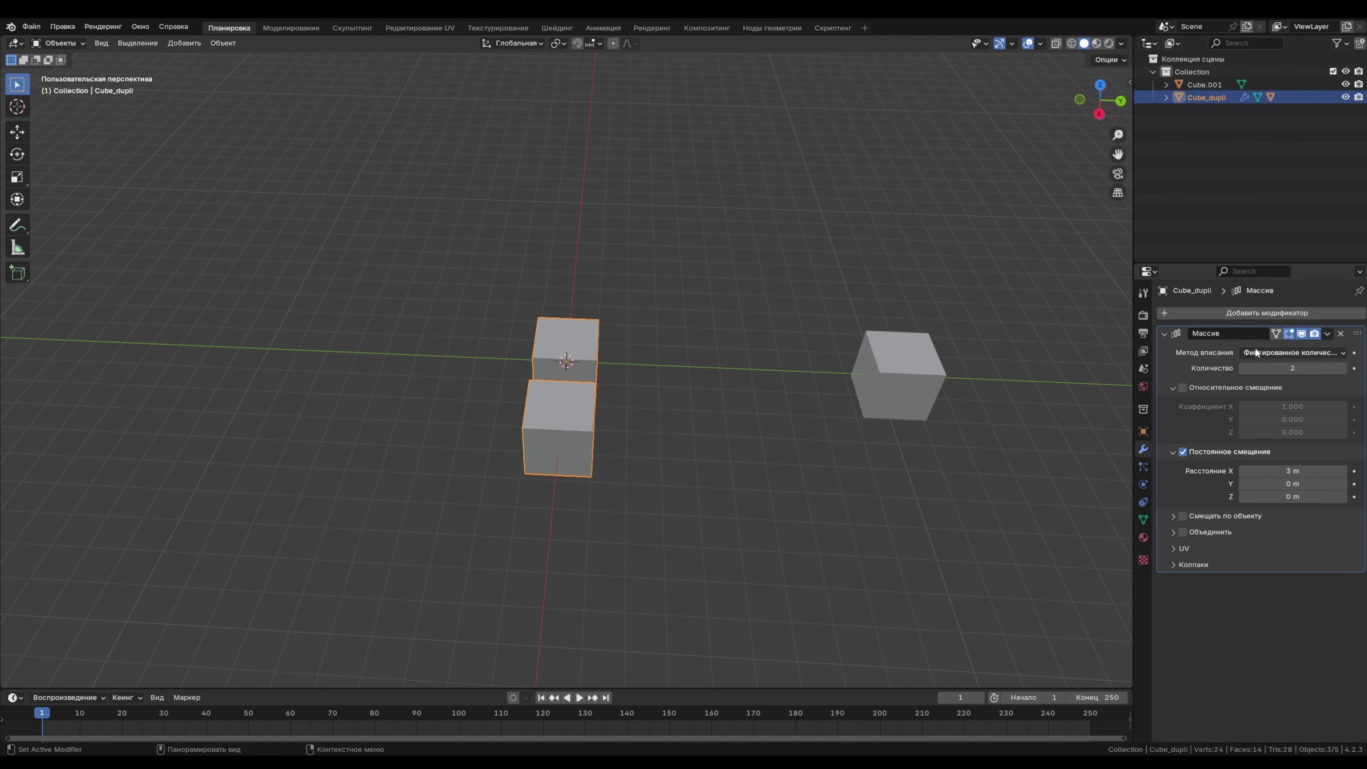
middle_click_drag(577, 375, 569, 358)
key("shift+a")
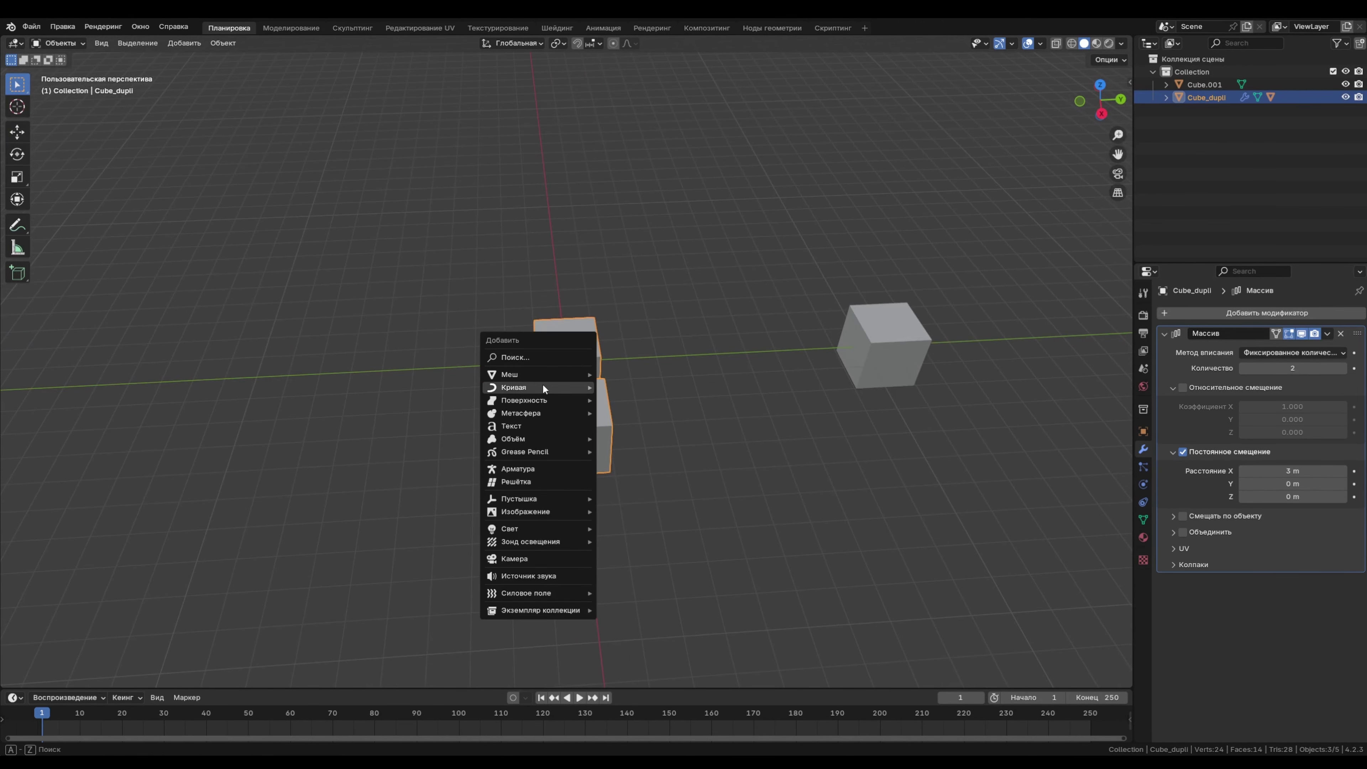
- Add a Bézier circle scaled up to about 6.34, deselect it, and reselect Cube_dupli
left_click(628, 400)
key("s")
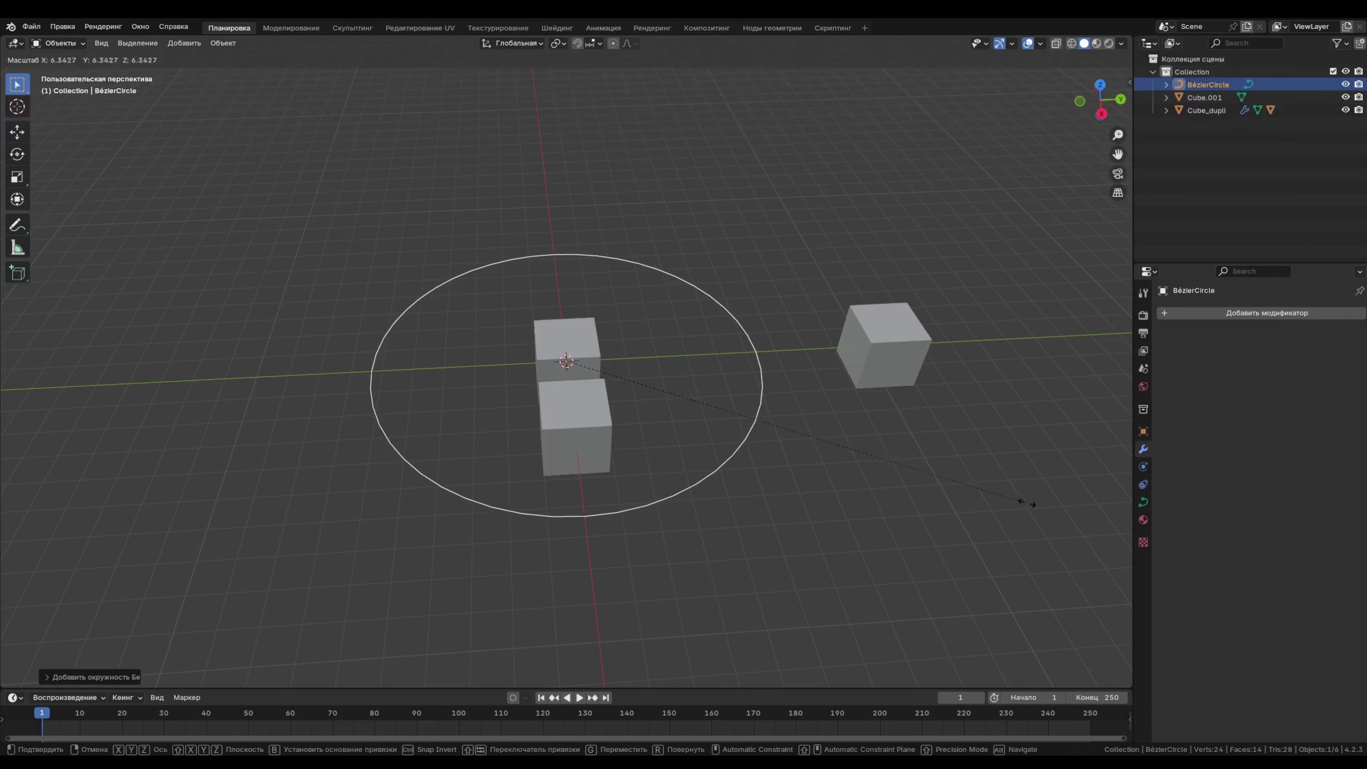
left_click(42, 545)
key("alt+a")
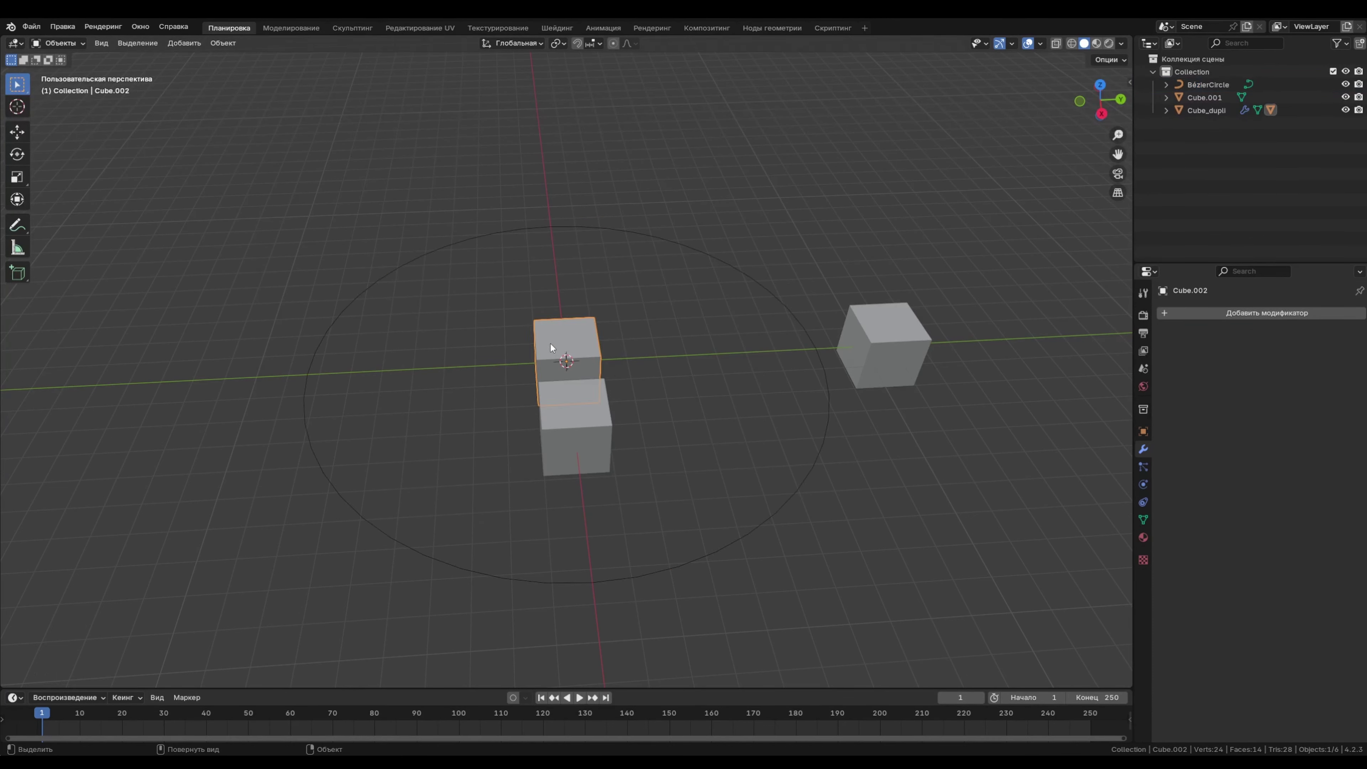
left_click(1199, 110)
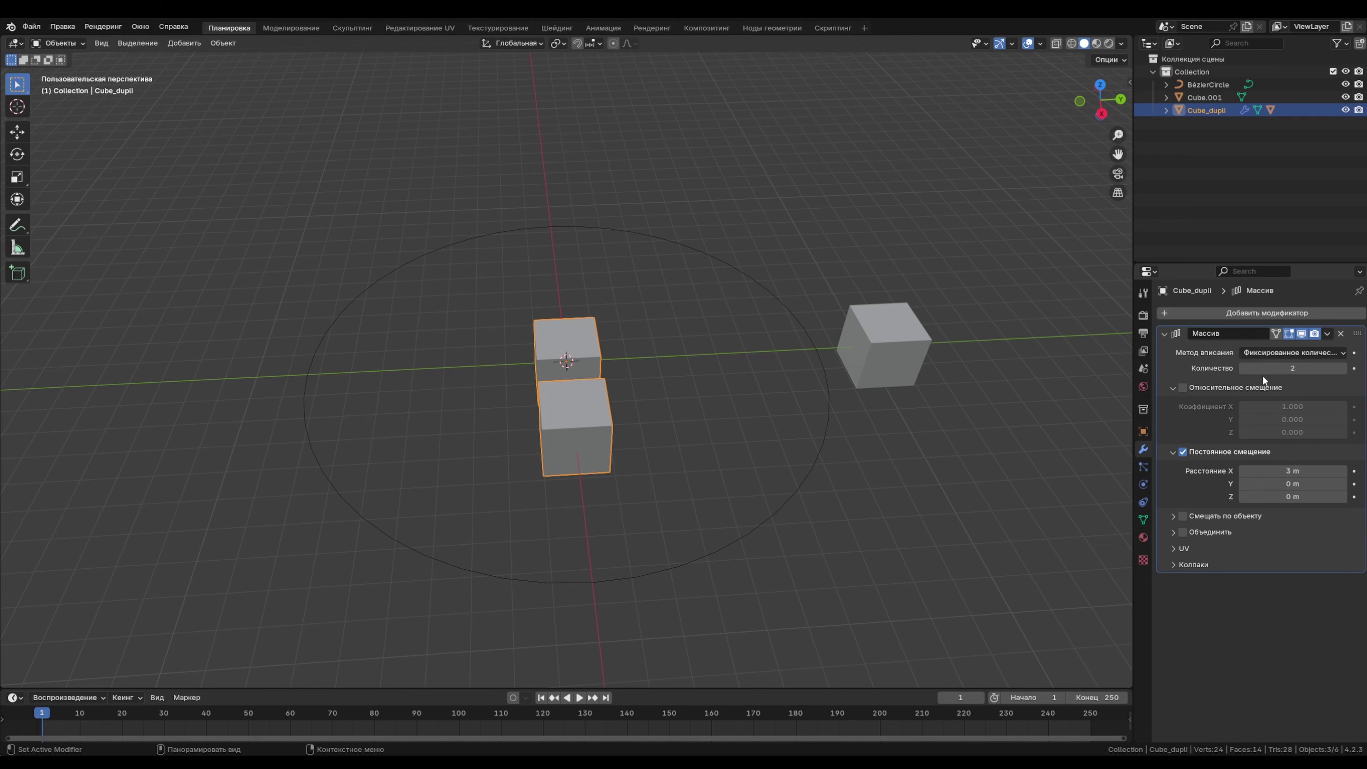
- Set the Array's Fit Type to Fit Curve using BézierCircle
left_click(1252, 353)
left_click(1255, 395)
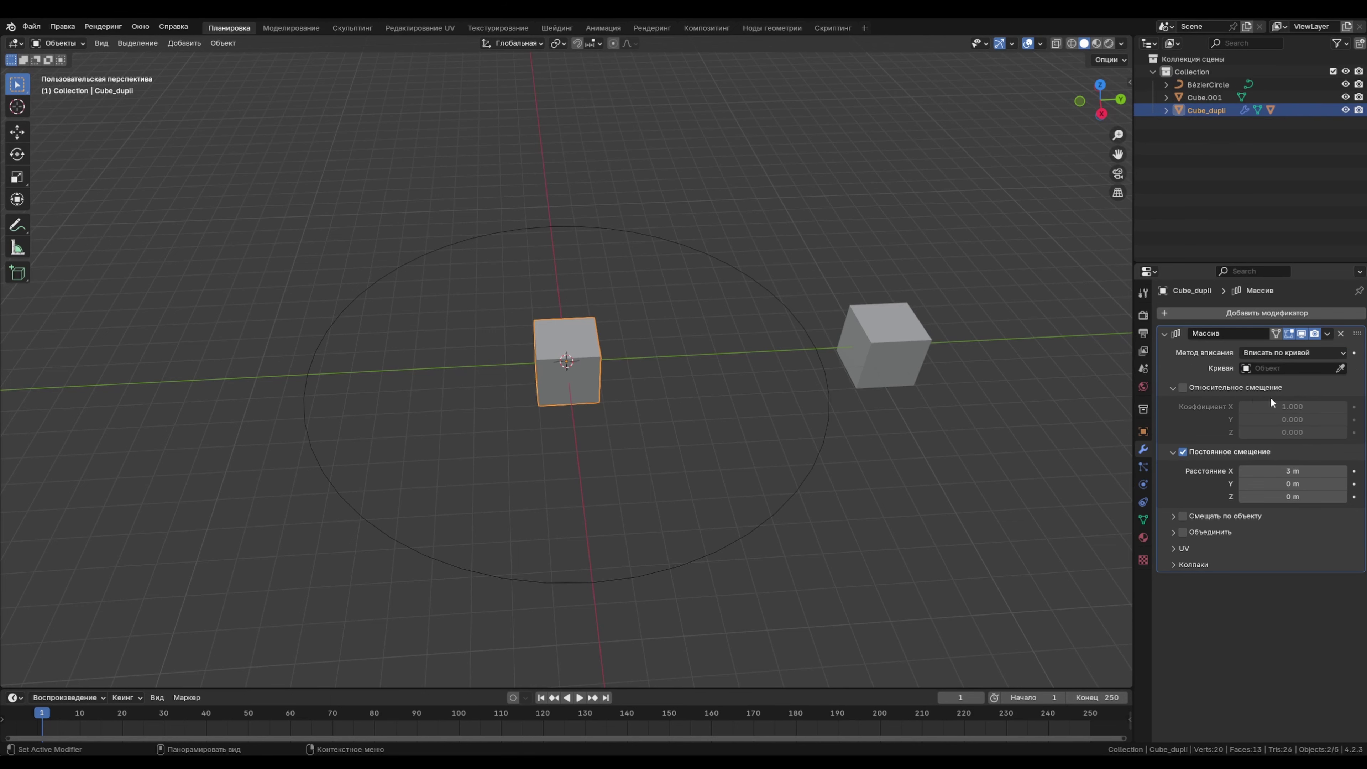
left_click(1282, 368)
left_click(1249, 387)
middle_click_drag(1041, 372, 951, 374)
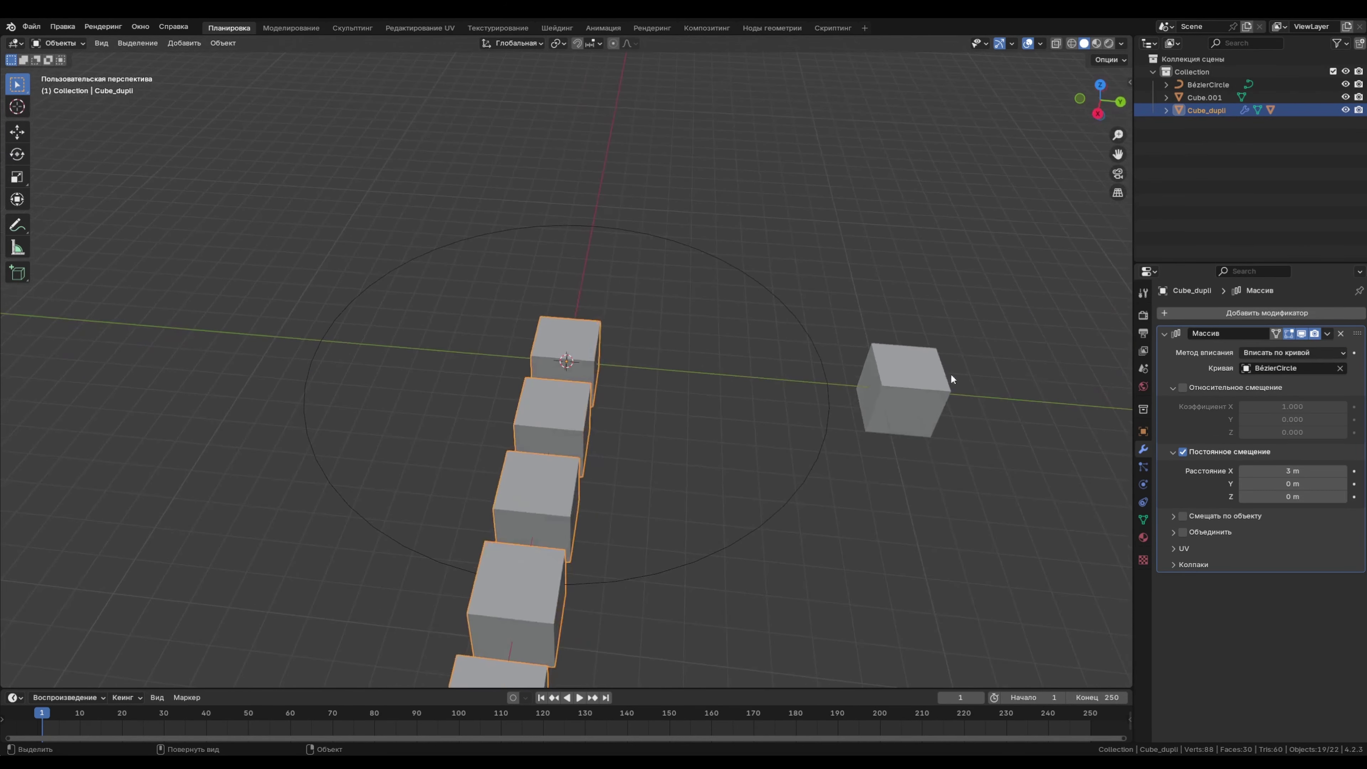
- Add a Curve deform modifier with BézierCircle as its Curve Object to bend the cubes into a ring
left_click(1255, 311)
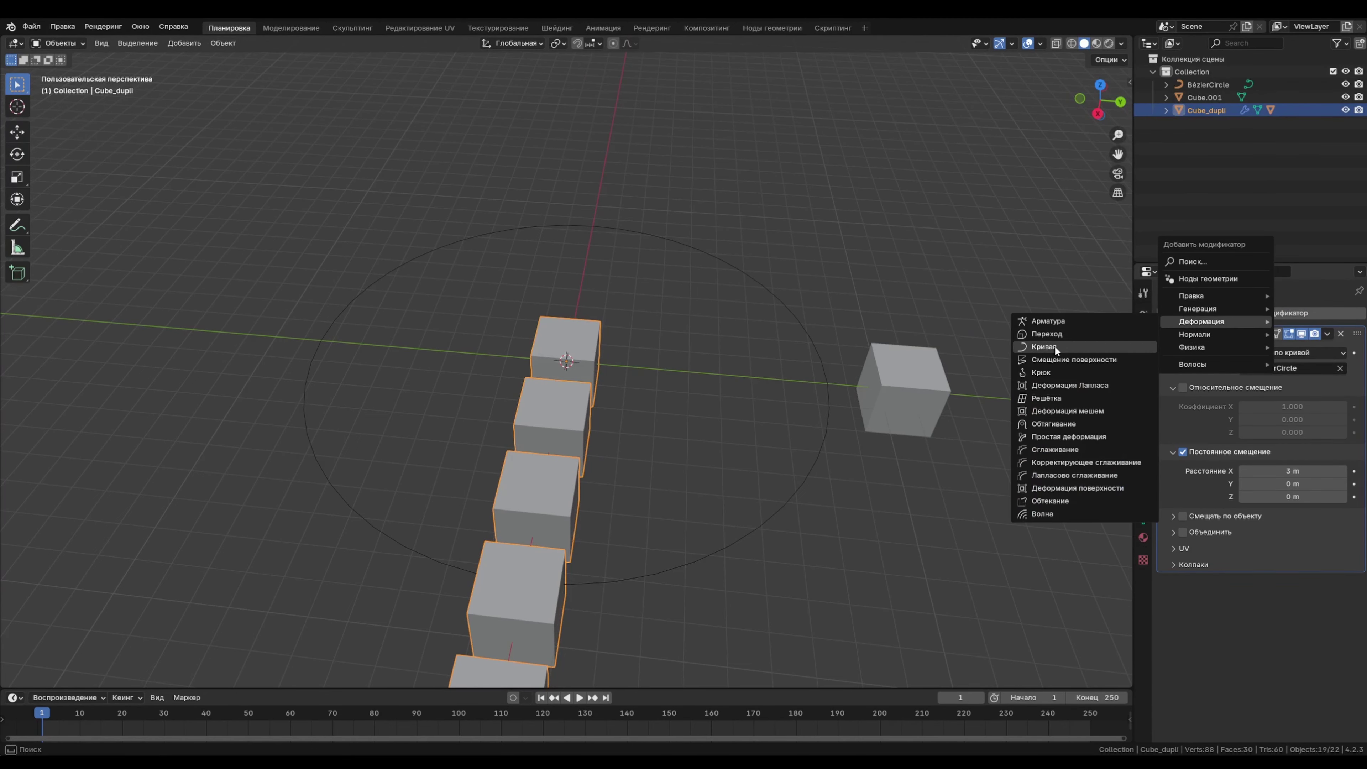
left_click(1055, 345)
left_click(1290, 600)
left_click(1259, 619)
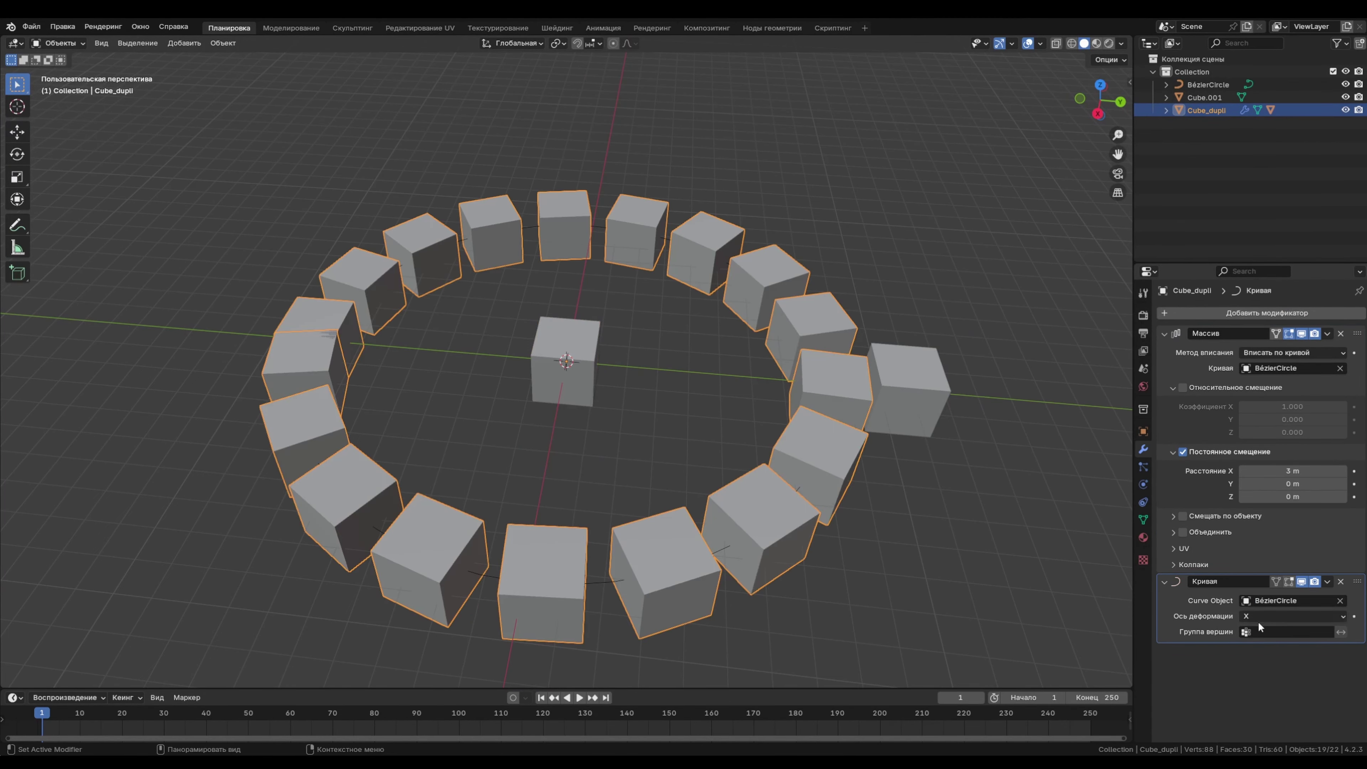
middle_click_drag(822, 457, 752, 425)
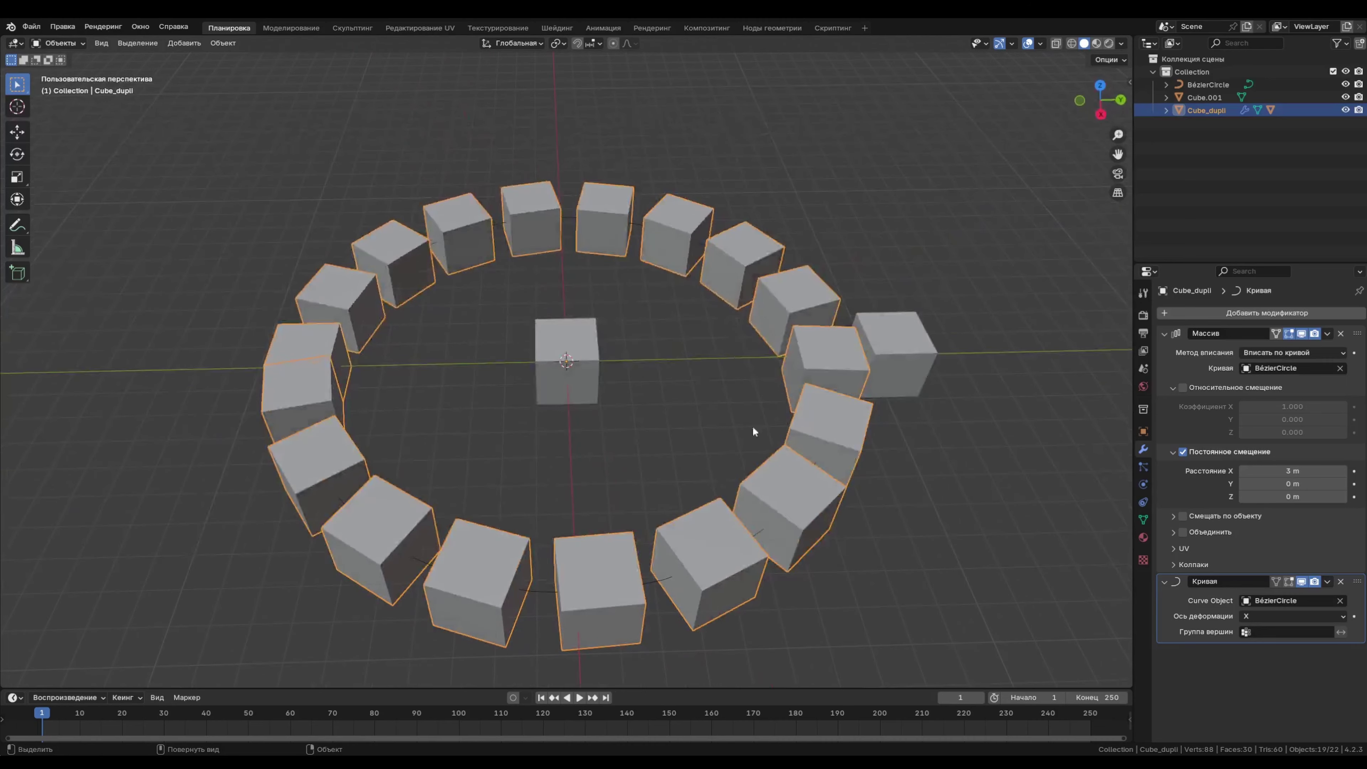
left_click(591, 372)
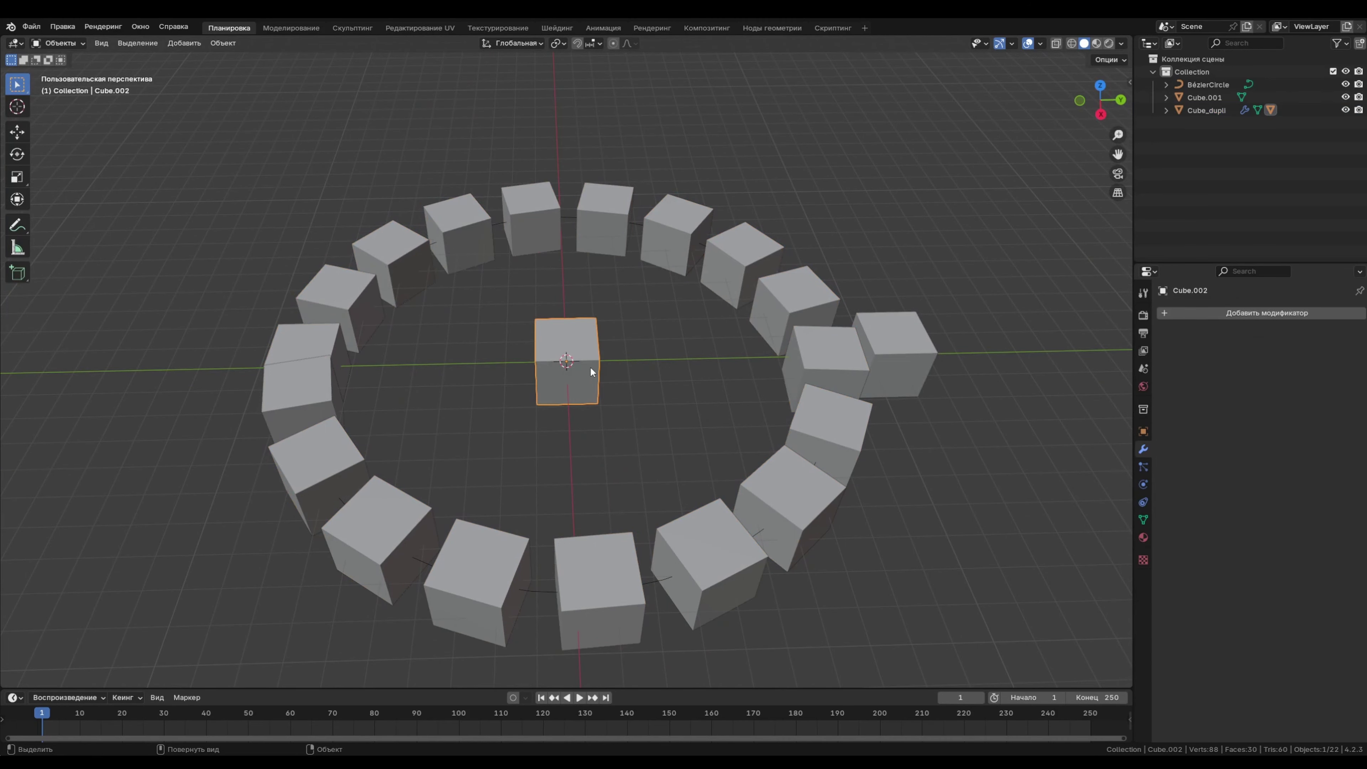
middle_click_drag(569, 389, 625, 390)
left_click(658, 230)
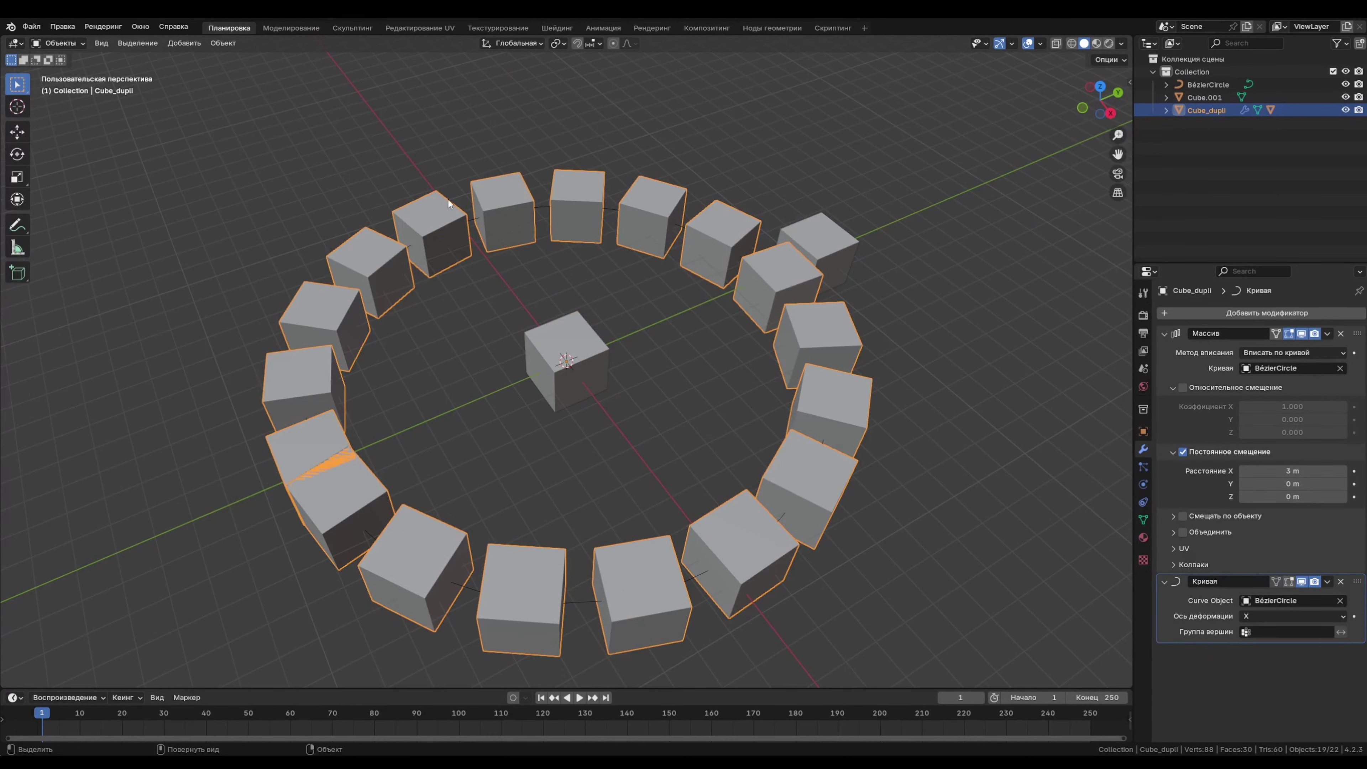
left_click(591, 372)
middle_click_drag(690, 423, 618, 417)
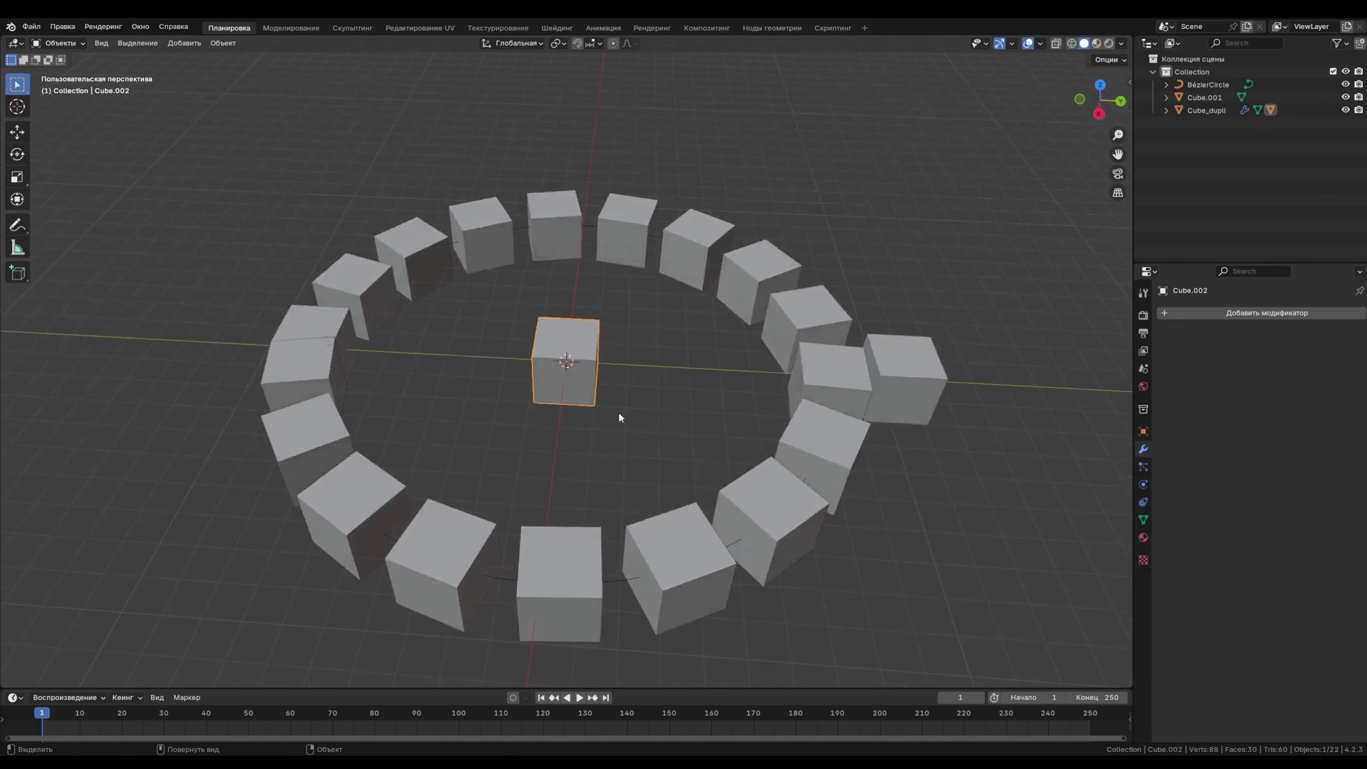
key("Tab")
left_click(598, 399)
key("g")
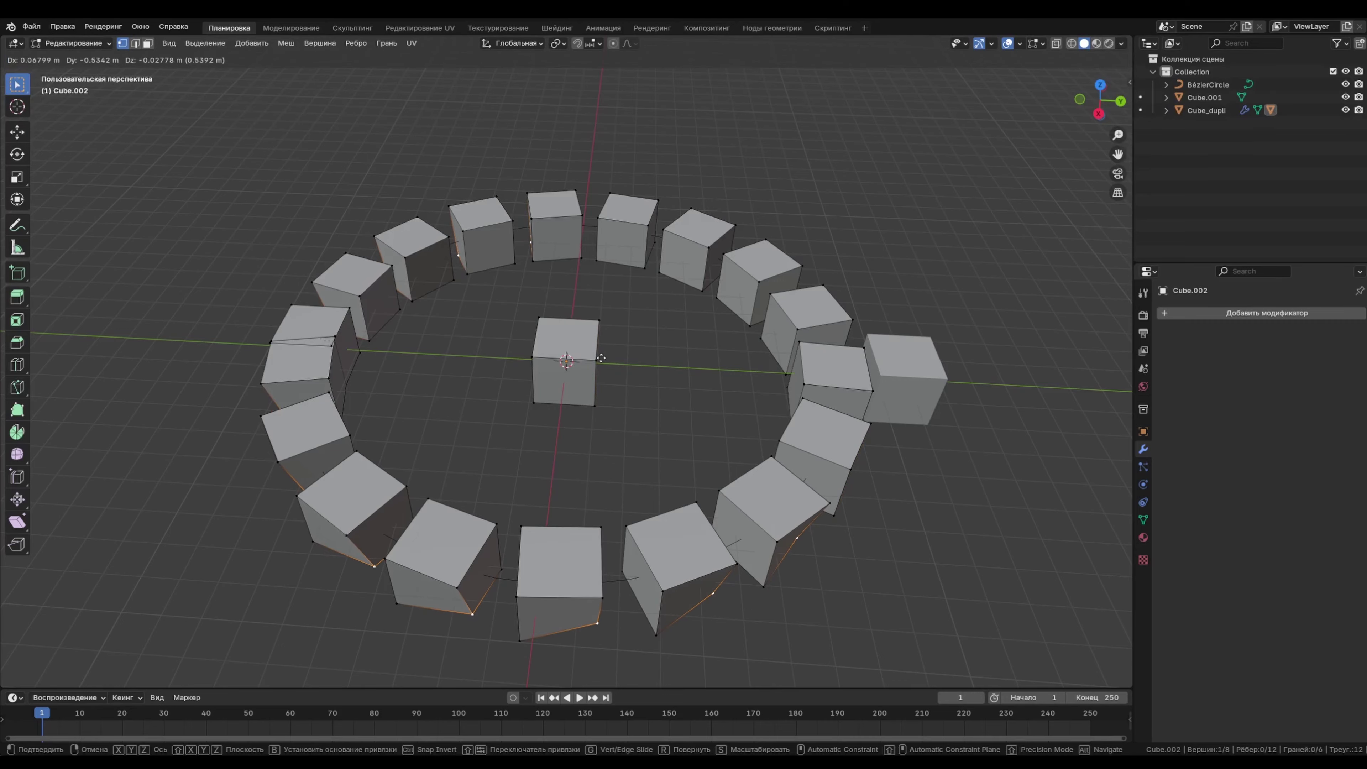
left_click_drag(601, 357, 681, 344)
left_click(681, 344)
mouse_move(681, 345)
middle_mouse_down()
mouse_move(598, 383)
mouse_move(681, 396)
mouse_move(614, 378)
middle_mouse_up()
key("ctrl+z")
scroll(667, 389, "down", 4)
key("Tab")
left_click(619, 367)
middle_click_drag(701, 379, 687, 383)
key("g")
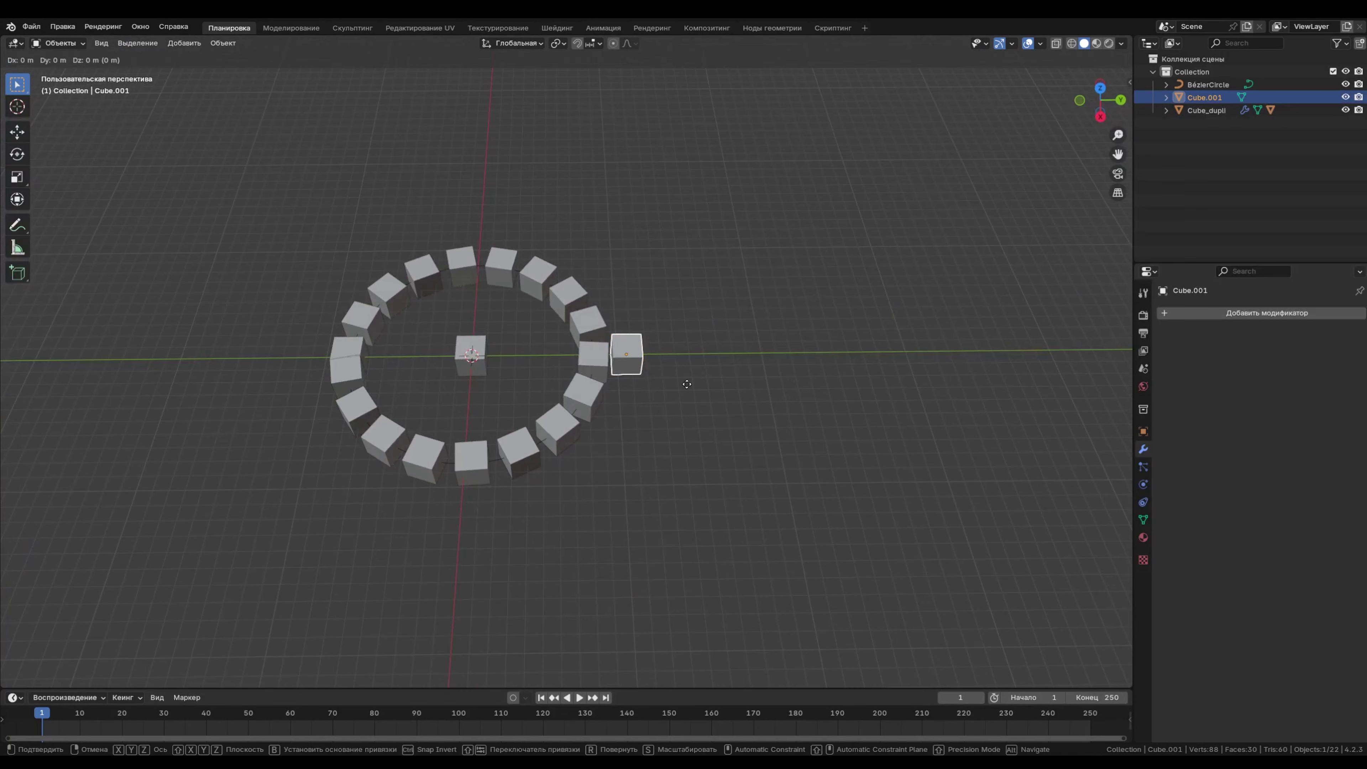
left_click(856, 387)
middle_click_drag(779, 399, 823, 396)
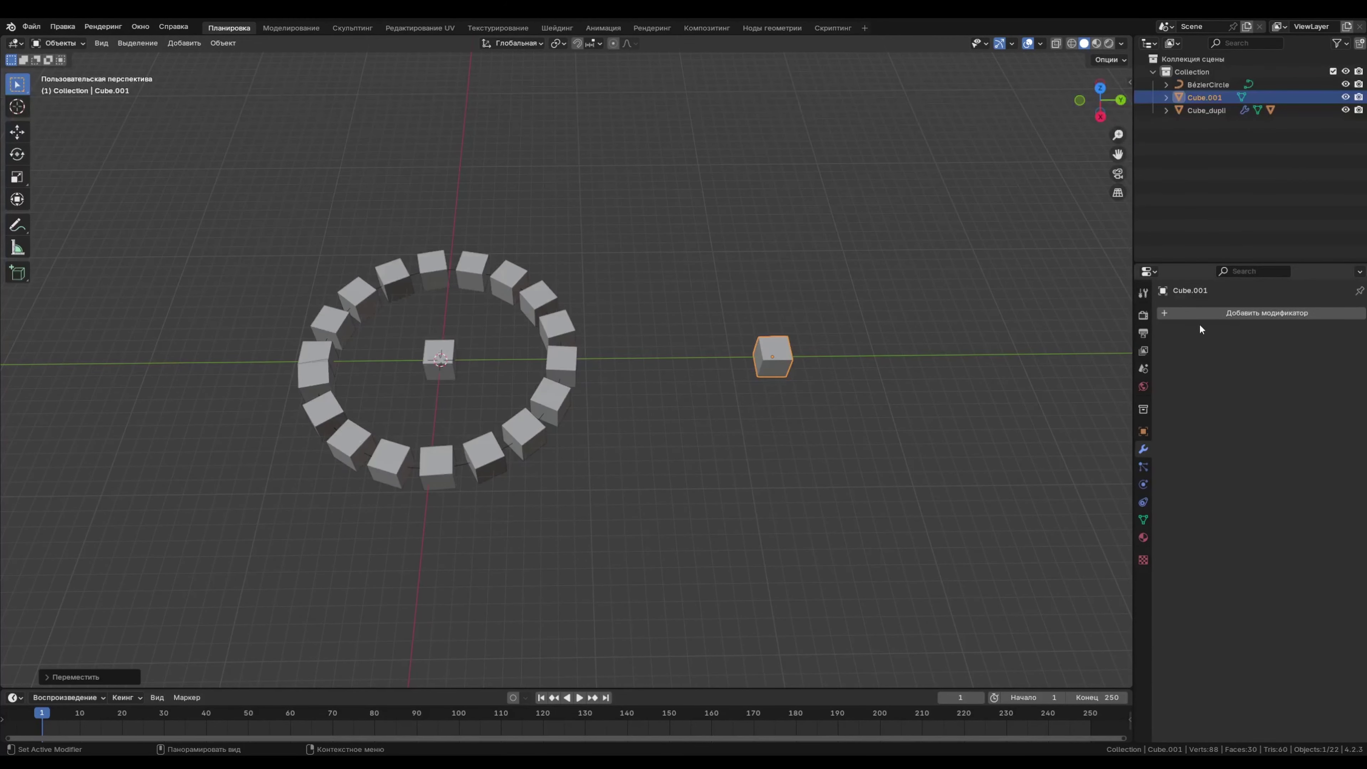
- Give Cube.001 an Array set to Fit Curve, relative offset off, constant X distance 3 m
left_click(1204, 314)
mouse_move(1154, 304)
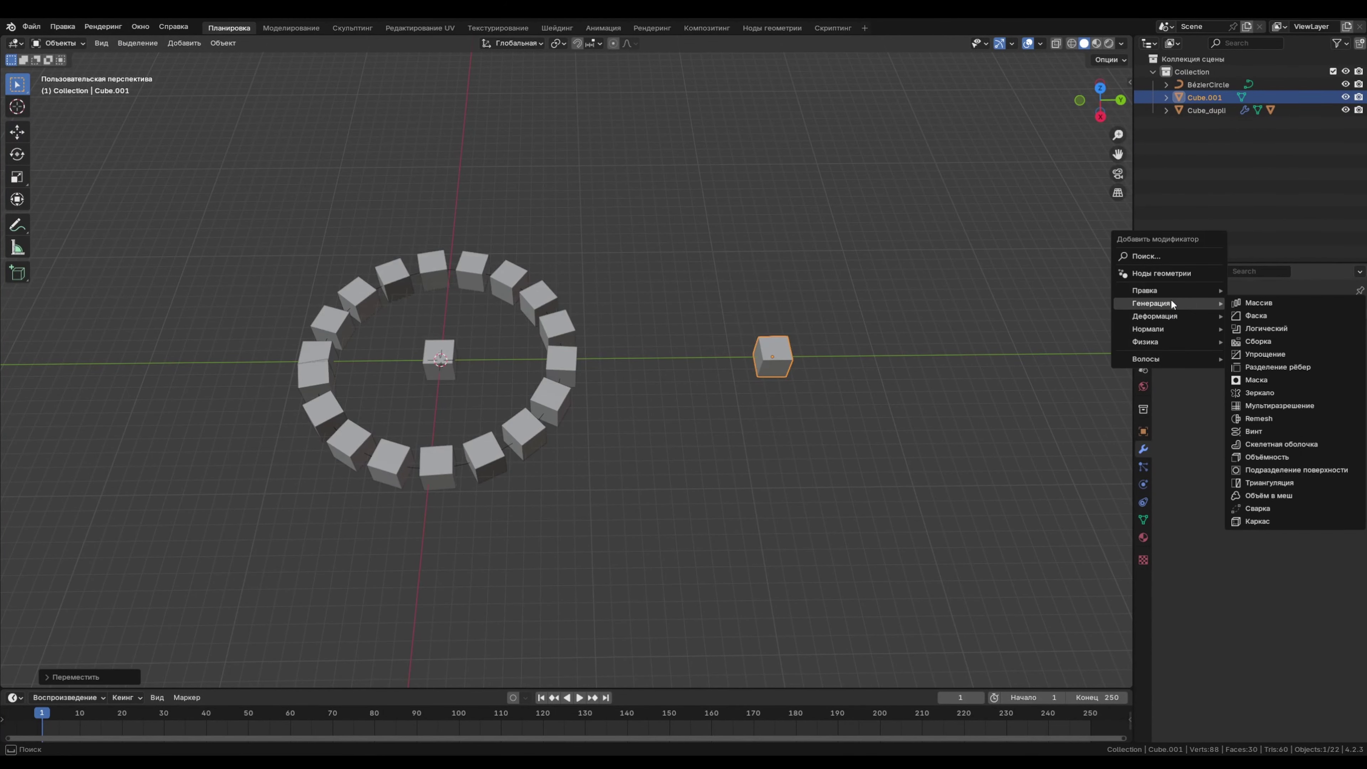
left_click(1238, 304)
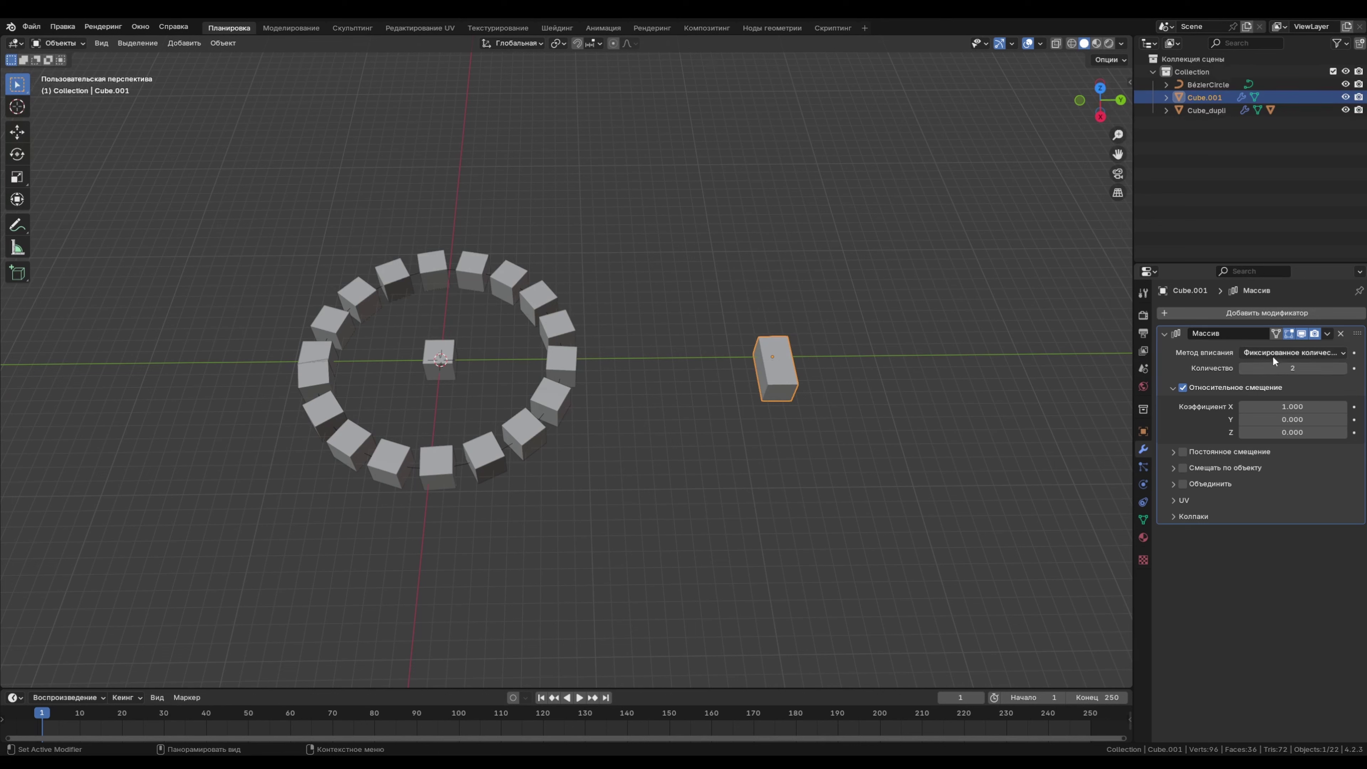
left_click(1272, 354)
left_click(1257, 393)
left_click(1183, 453)
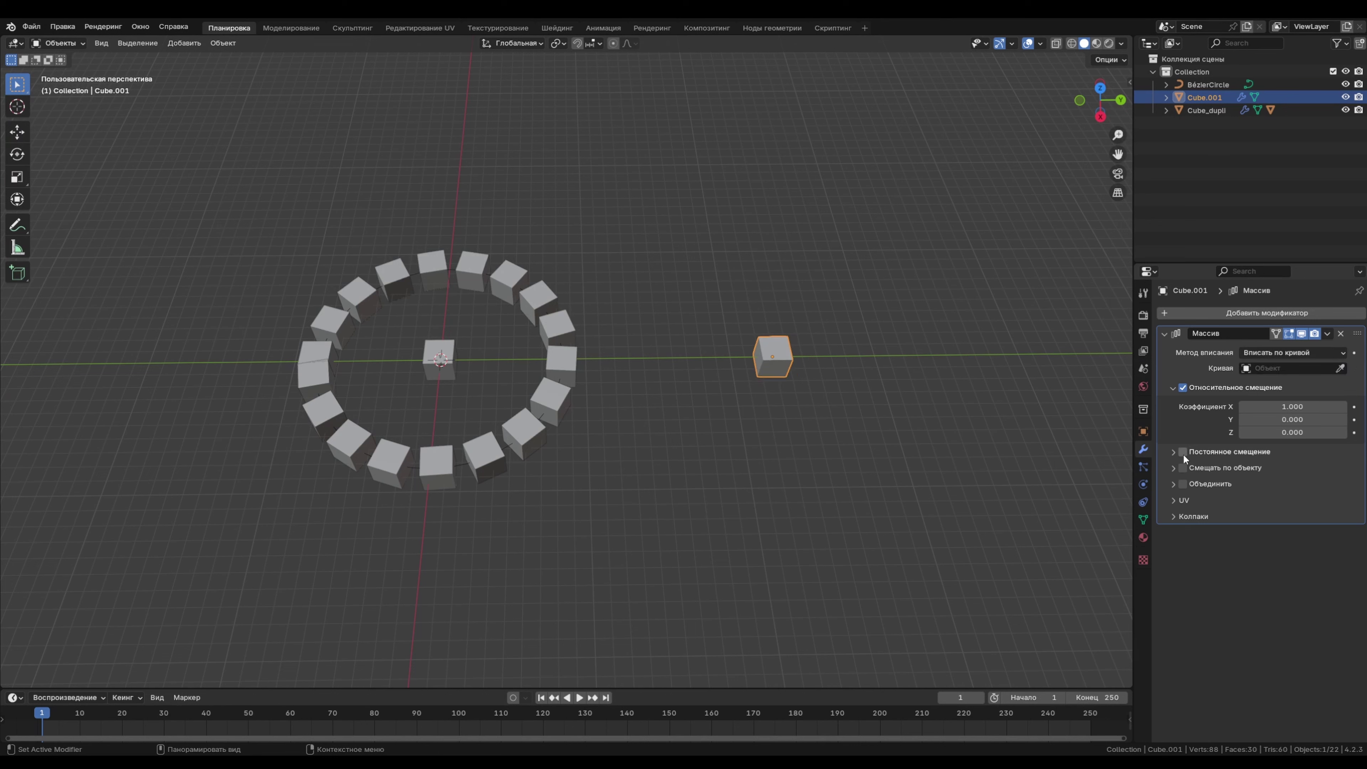
left_click(1182, 387)
left_click(1173, 451)
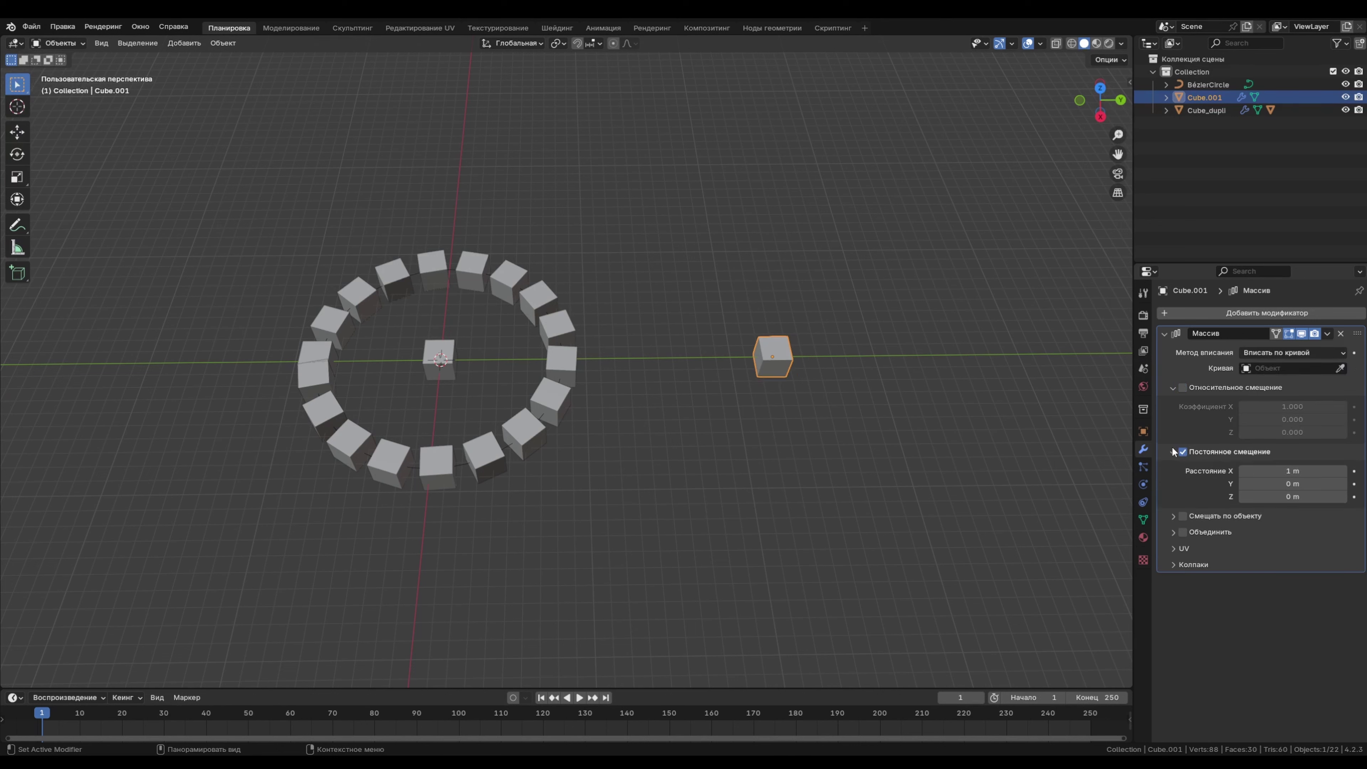
left_click(1282, 471)
type("3")
key("Return")
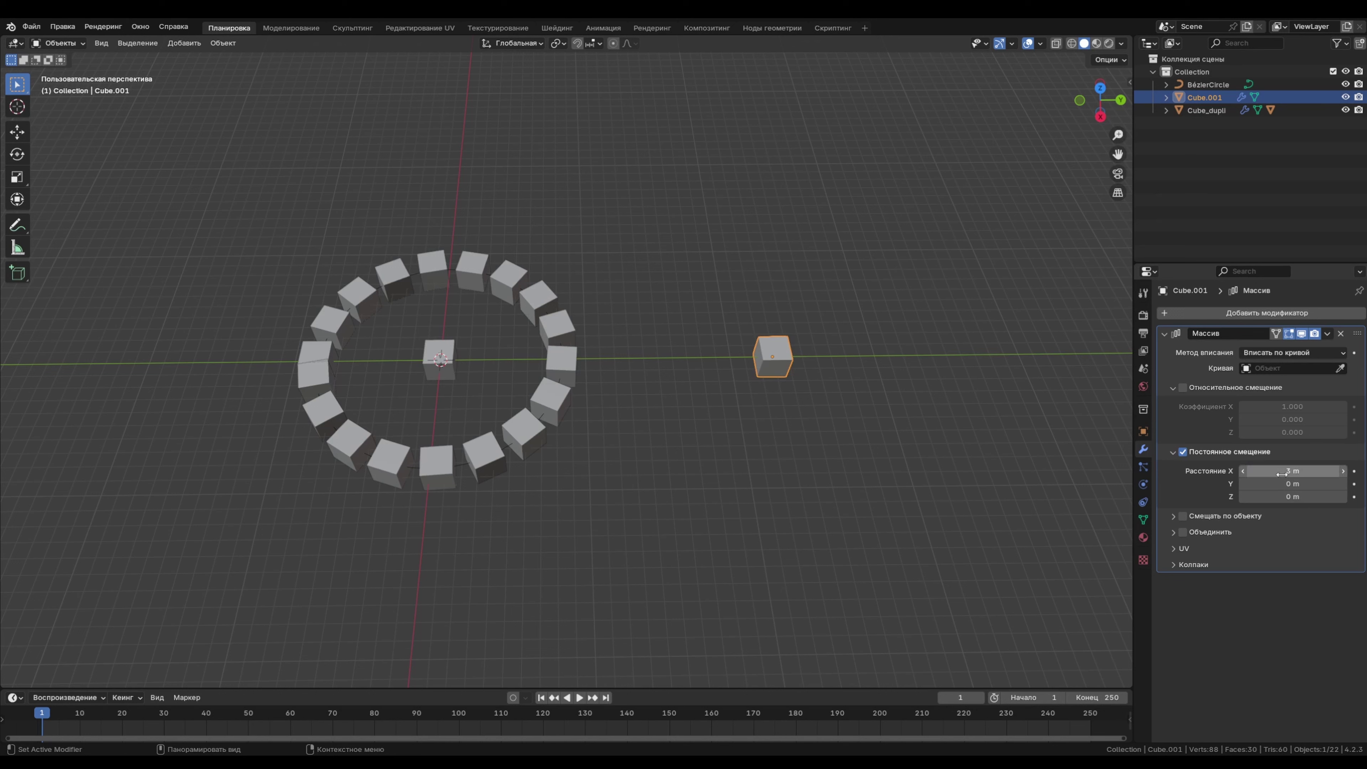
key("shift+a")
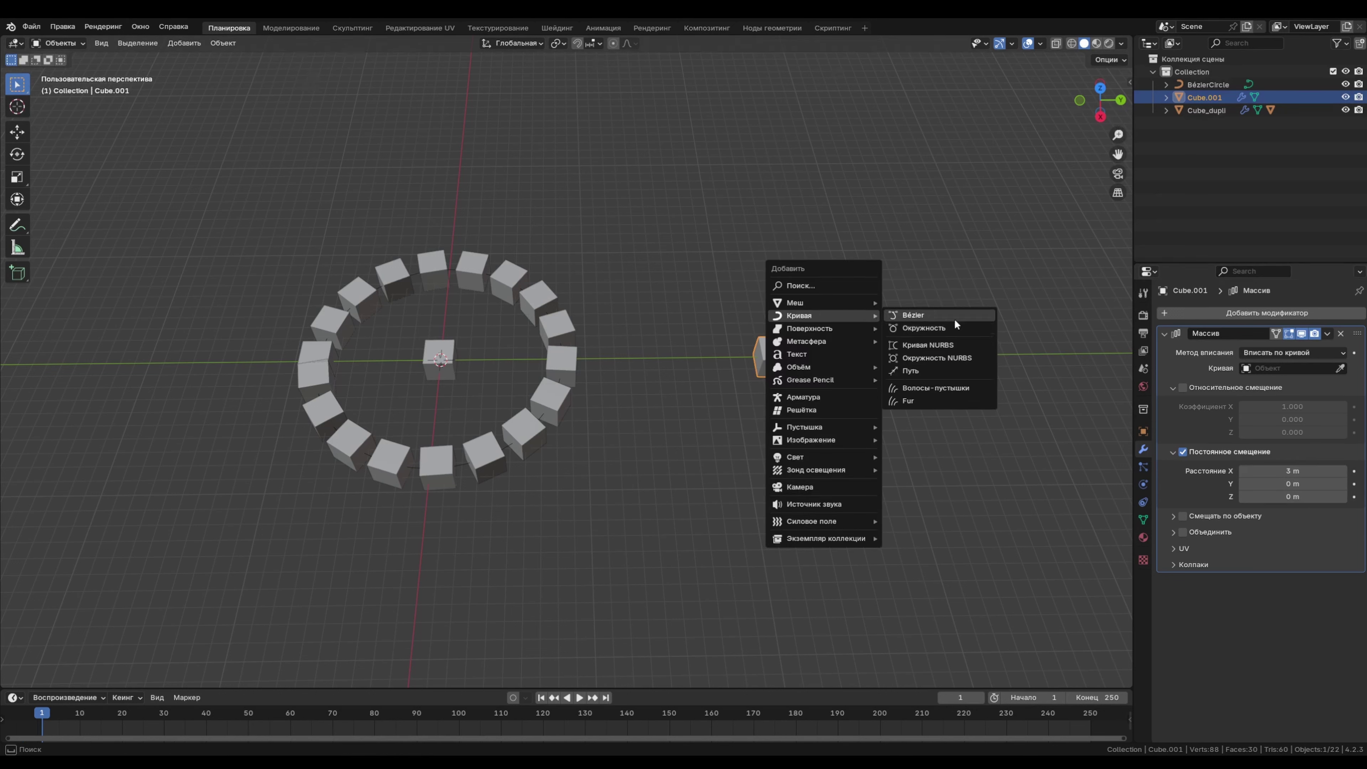
- Add a larger Bézier circle, moved along Y around Cube.001, then select that cube
left_click(937, 328)
key("s")
left_click(863, 433)
key("g")
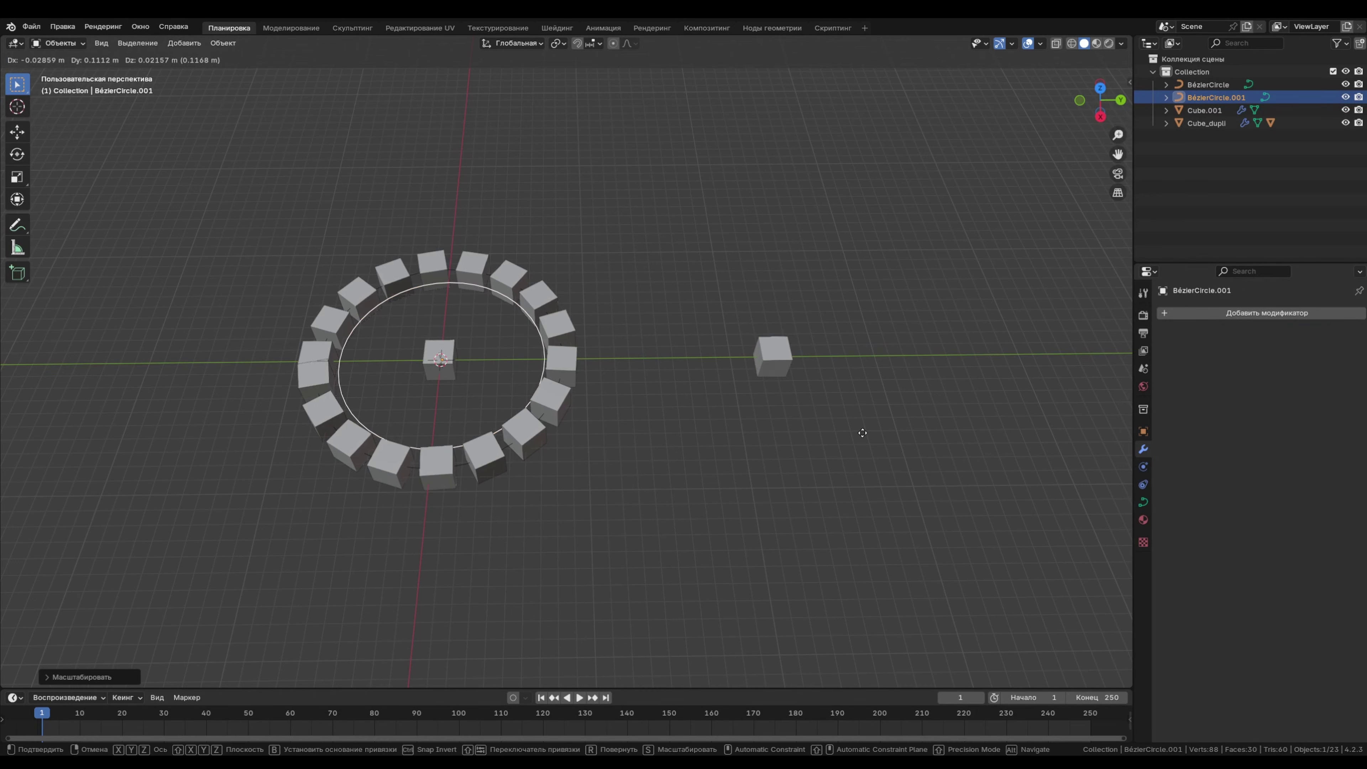
key("y")
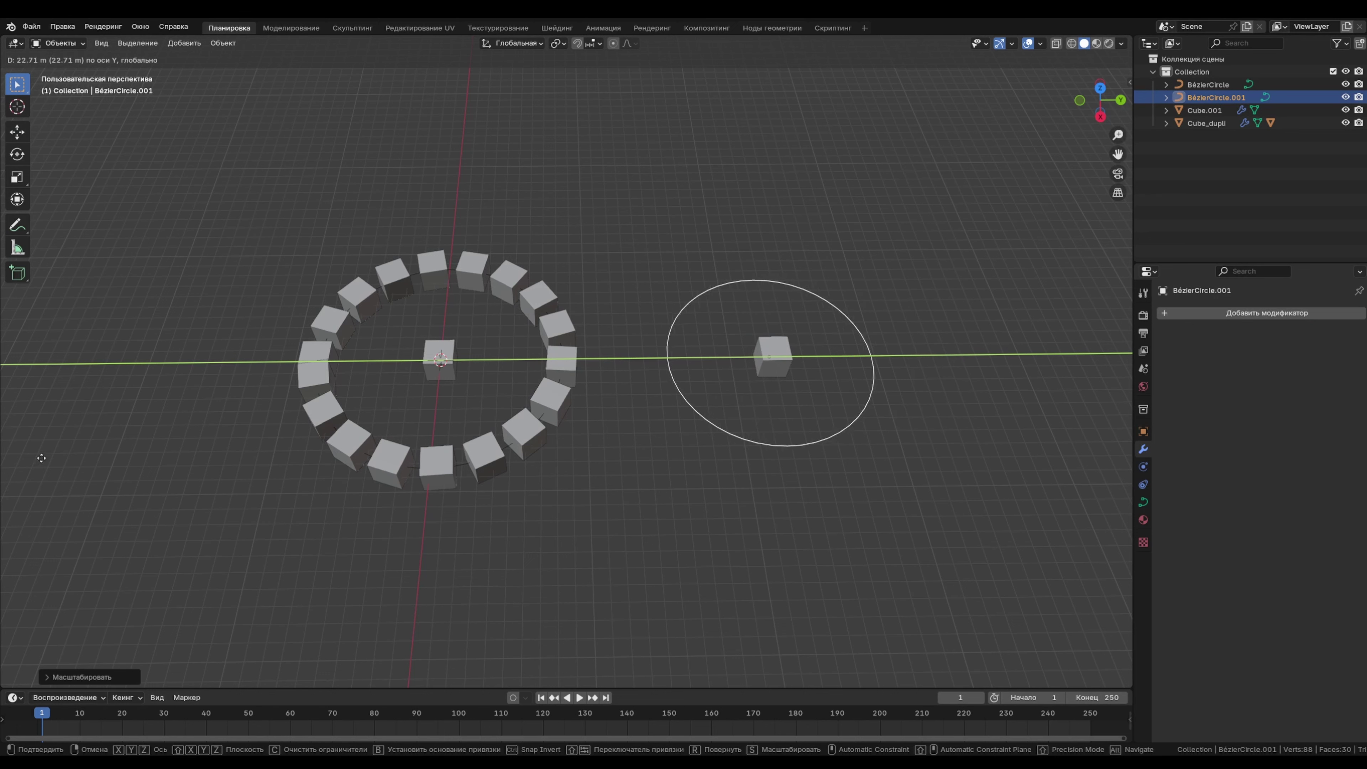
left_click(62, 457)
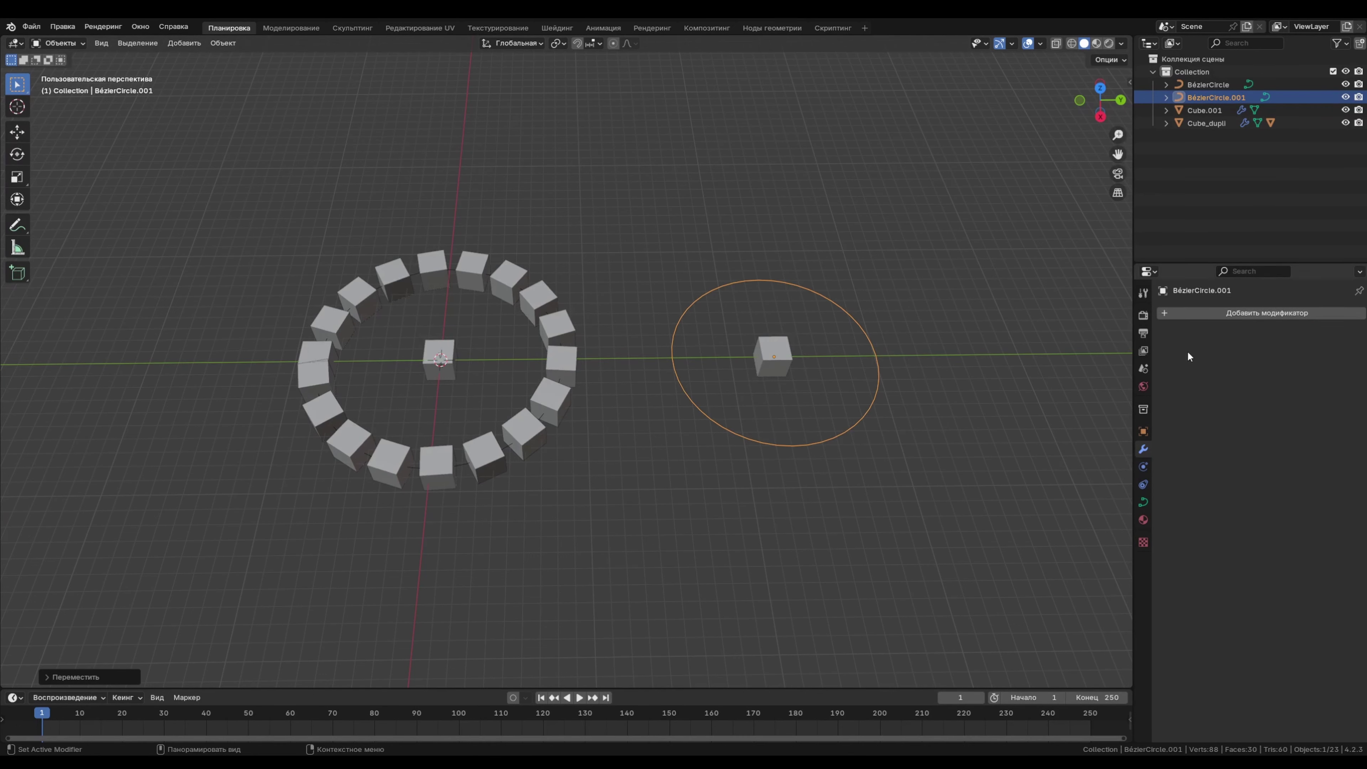
left_click(772, 374)
- Fit Cube.001's array to BézierCircle.001 and add a Curve modifier bending it along BézierCircle.001
left_click(1292, 369)
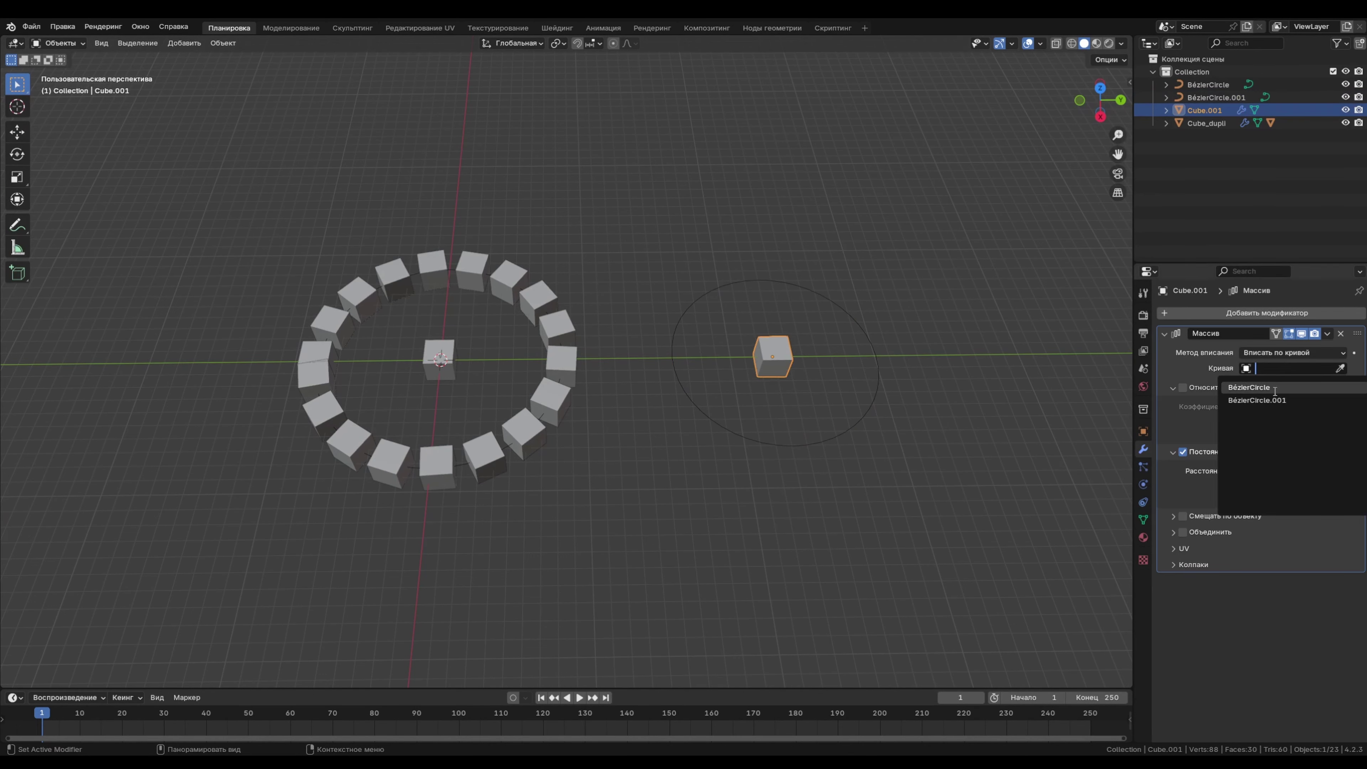
left_click(1266, 402)
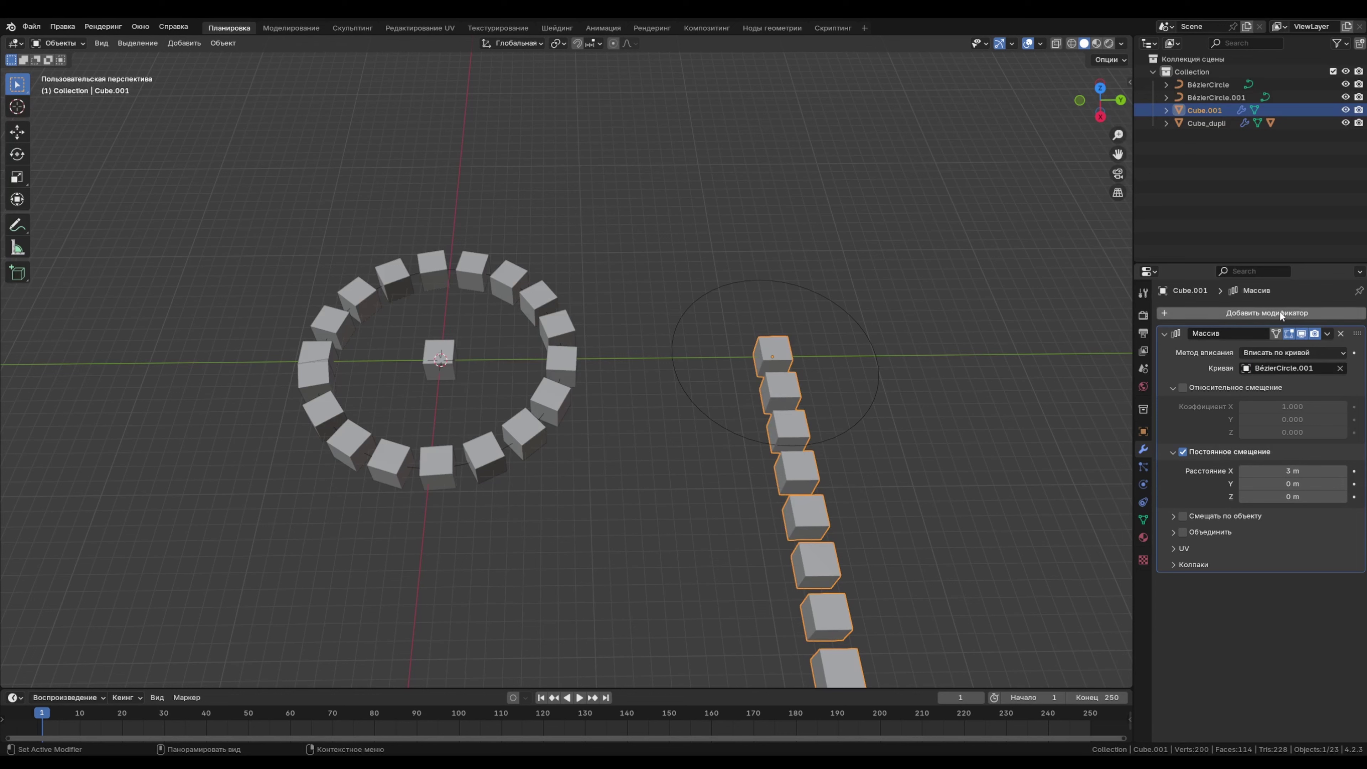
left_click(1241, 313)
mouse_move(1229, 324)
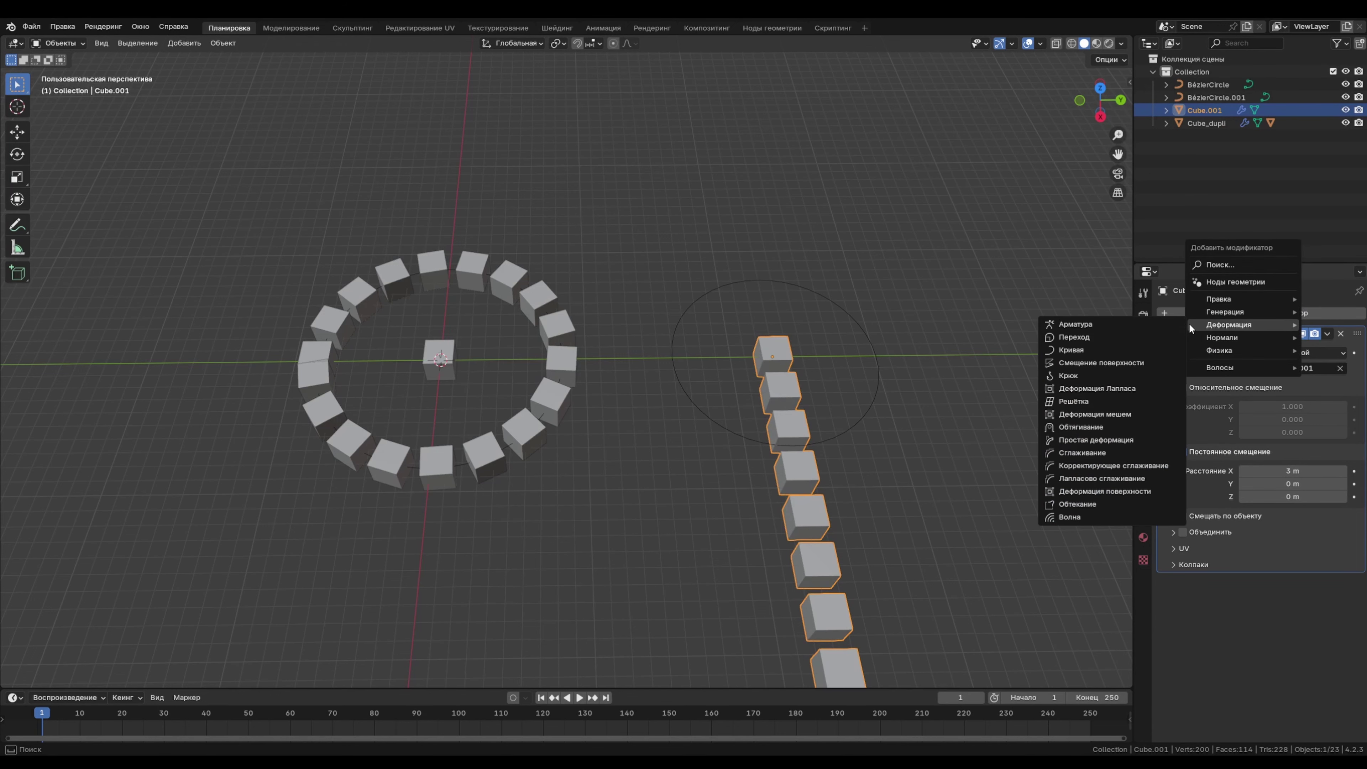
left_click(1099, 350)
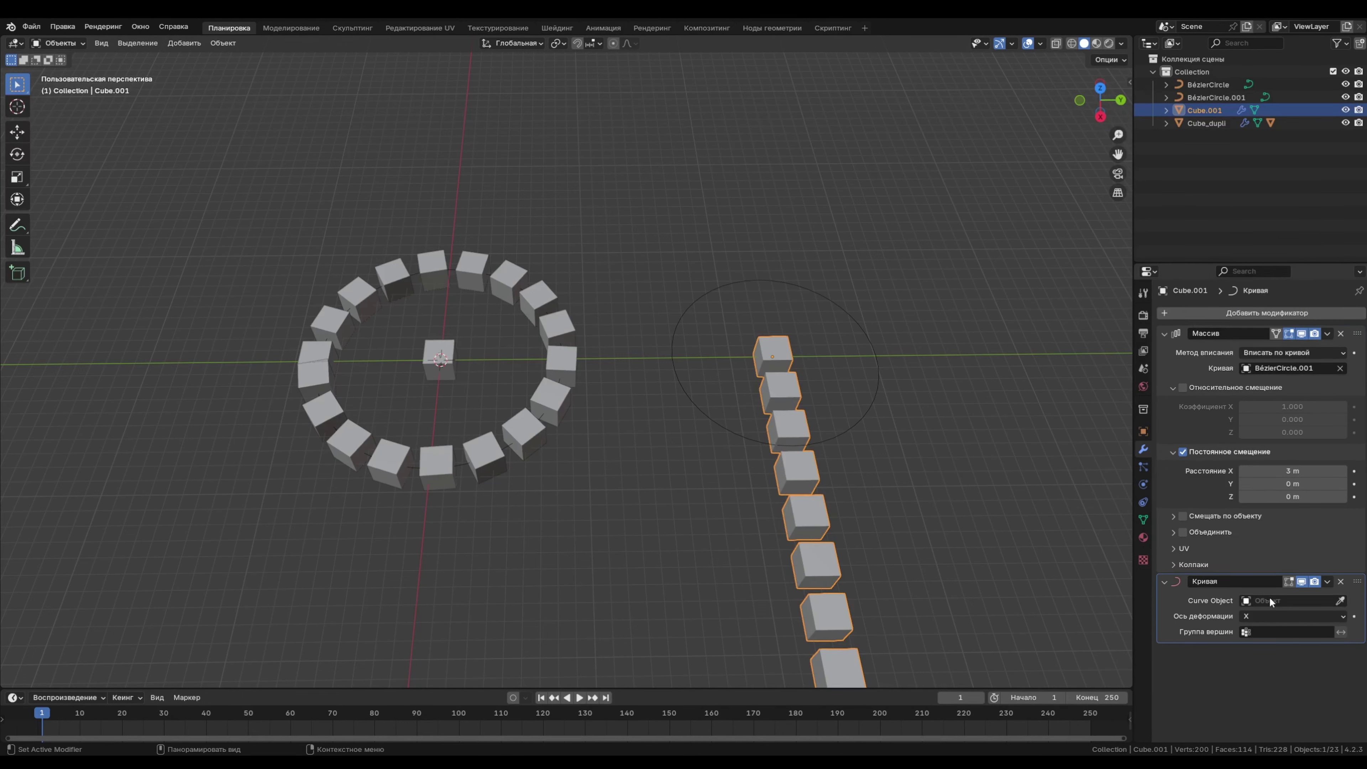
left_click(1287, 601)
left_click(1276, 635)
middle_click_drag(942, 458, 774, 431)
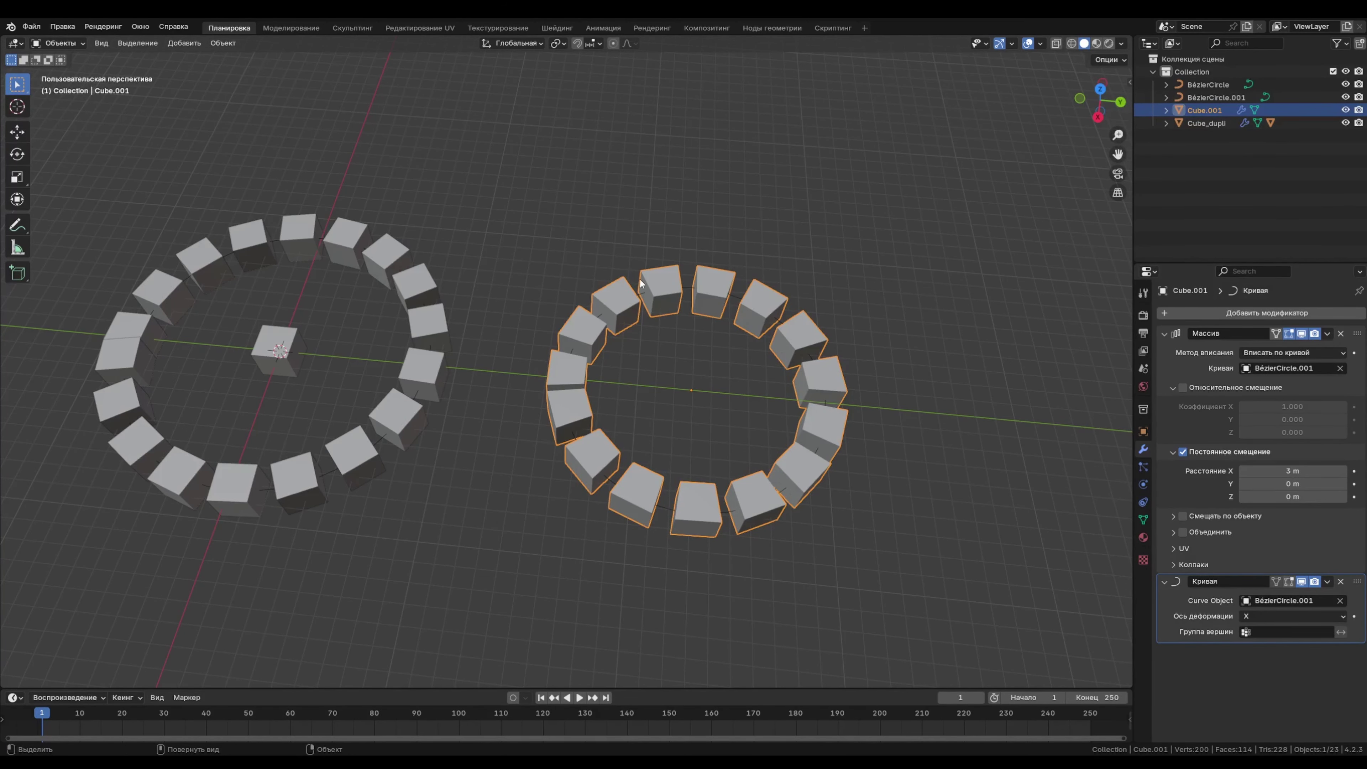
- Select Cube.001 and switch off its Array modifier's Display in Viewport toggle
middle_click_drag(701, 410, 493, 394)
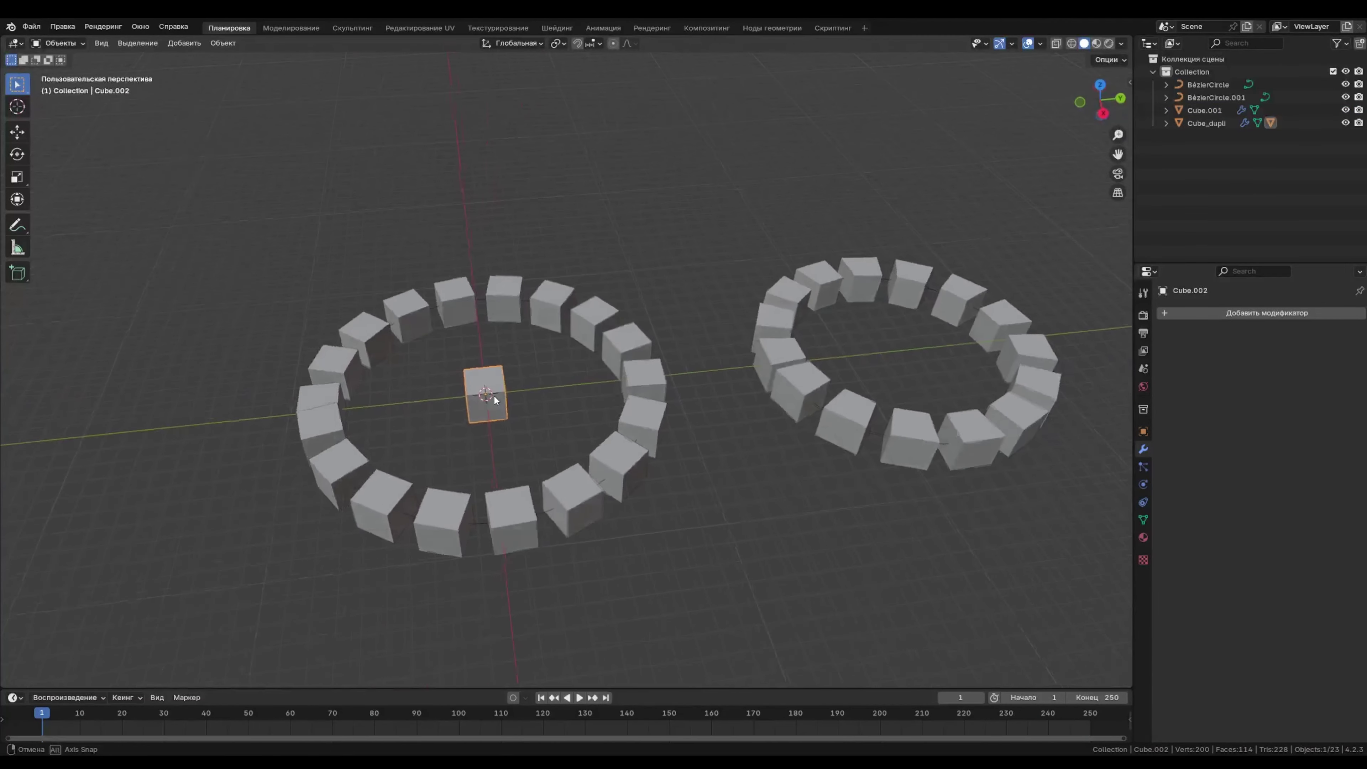
left_click(494, 394)
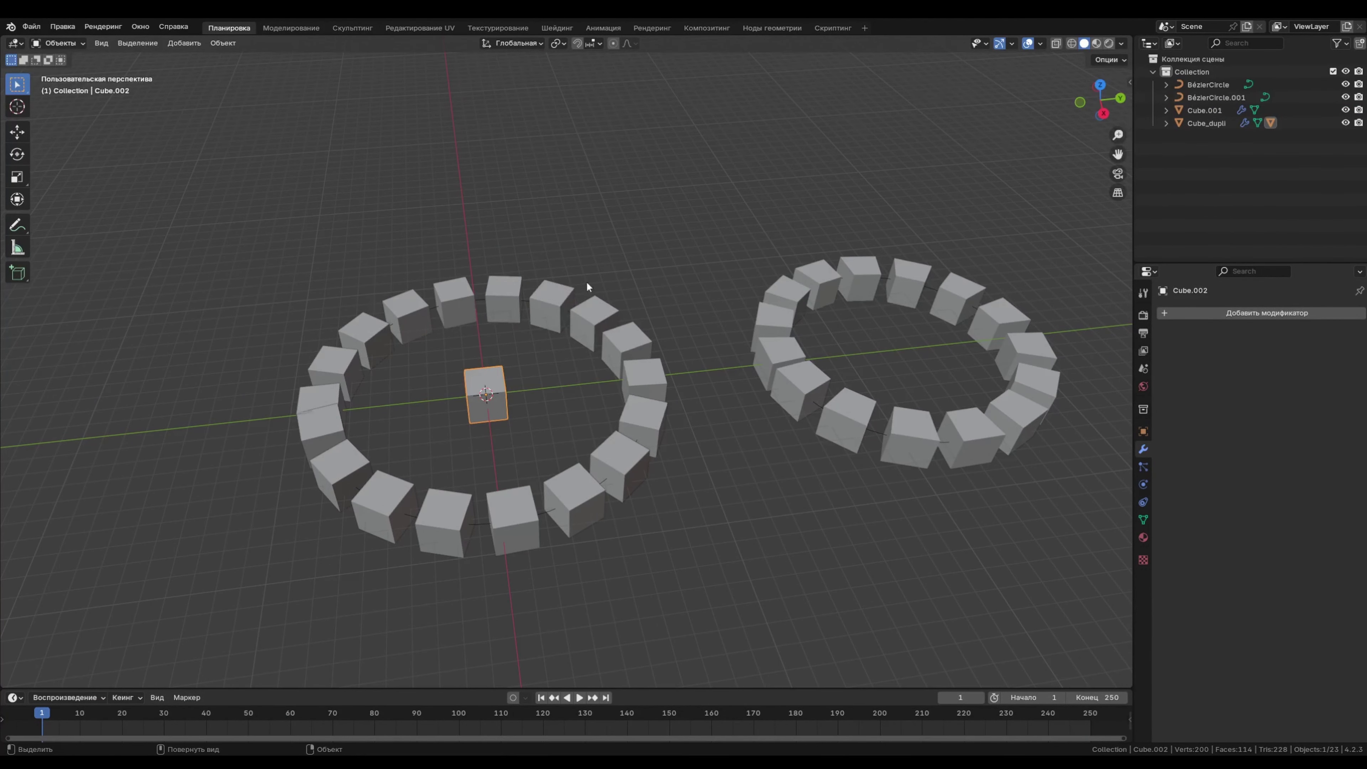
left_click(828, 397)
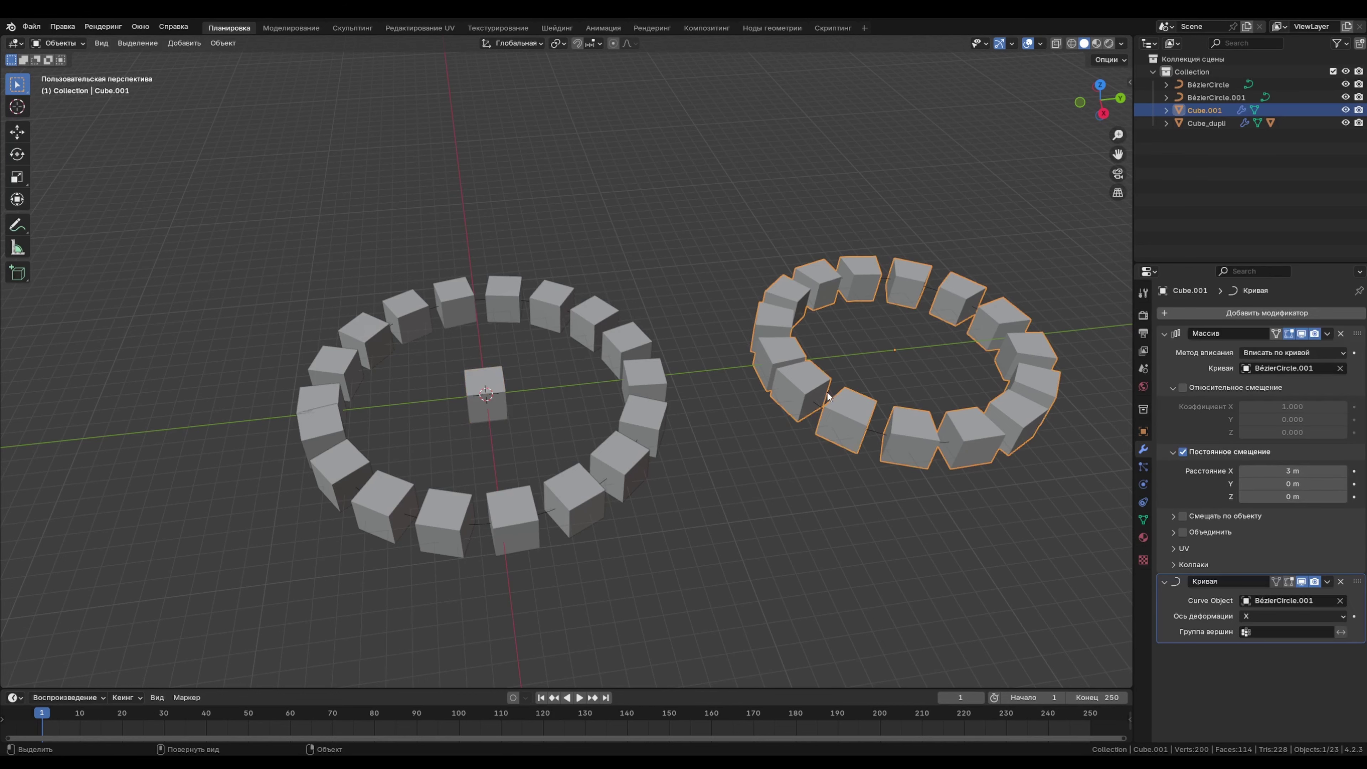
left_click(462, 403)
left_click(777, 390)
middle_click_drag(777, 390, 866, 371)
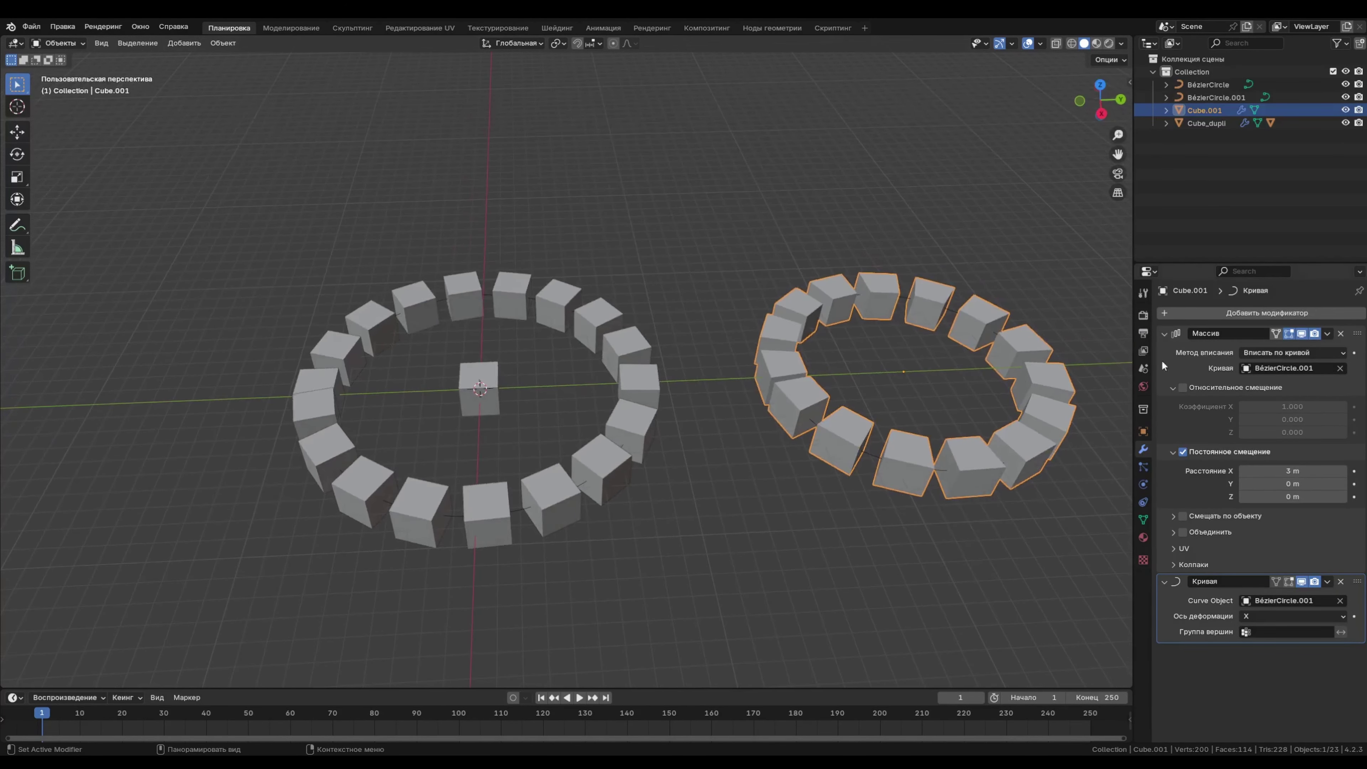
left_click(1302, 334)
left_click(1302, 581)
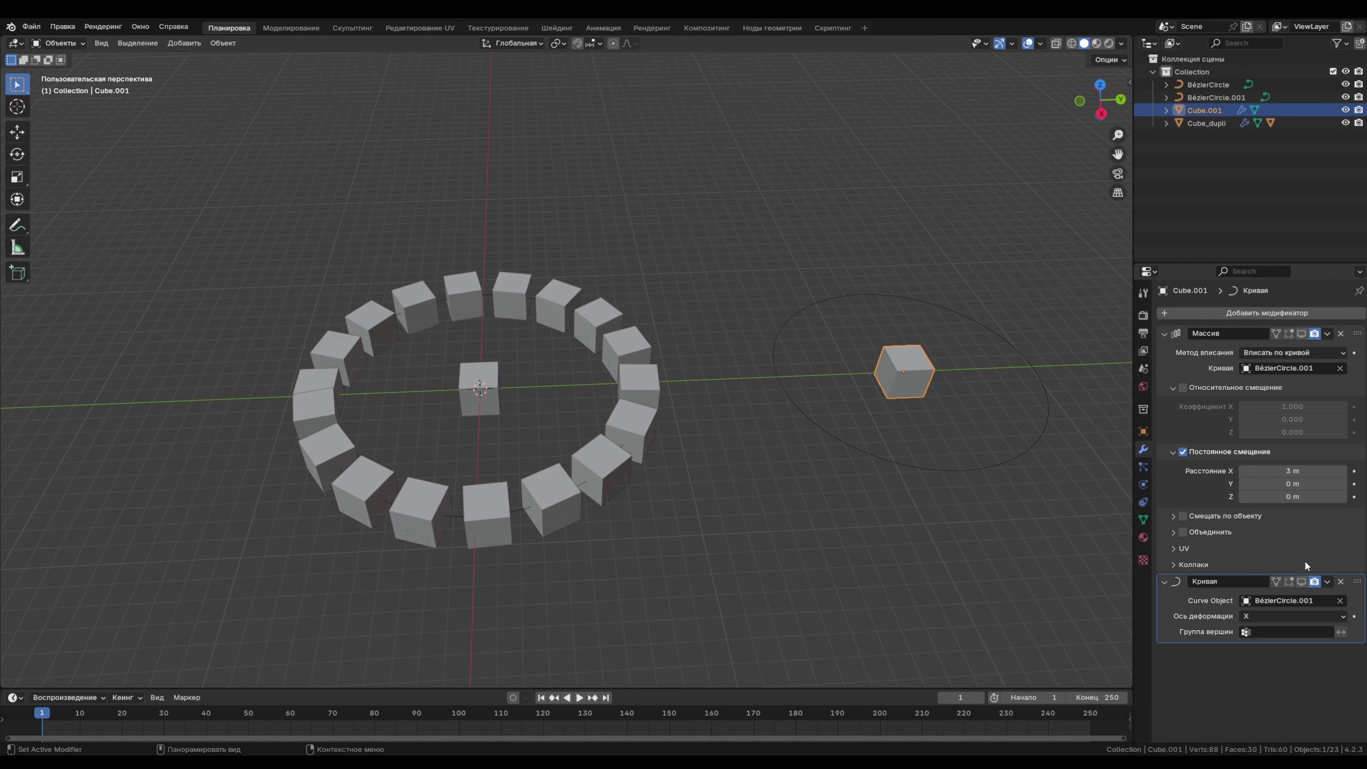
mouse_move(883, 409)
middle_mouse_down()
mouse_move(914, 387)
mouse_move(860, 413)
mouse_move(840, 383)
middle_mouse_up()
- Enter mesh editing, apply Make Instance Face, and select the left ring Куб.001_dupli
key("Tab")
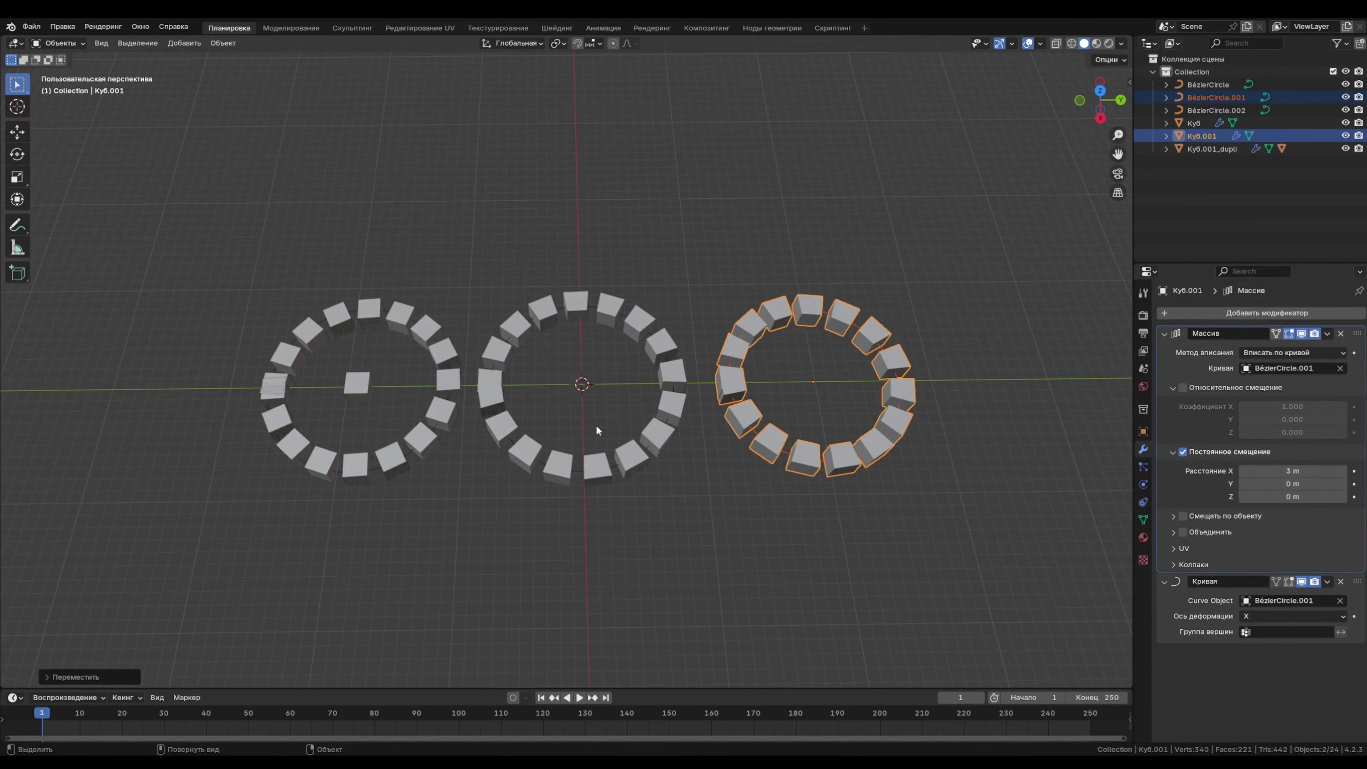
left_click(232, 44)
mouse_move(247, 255)
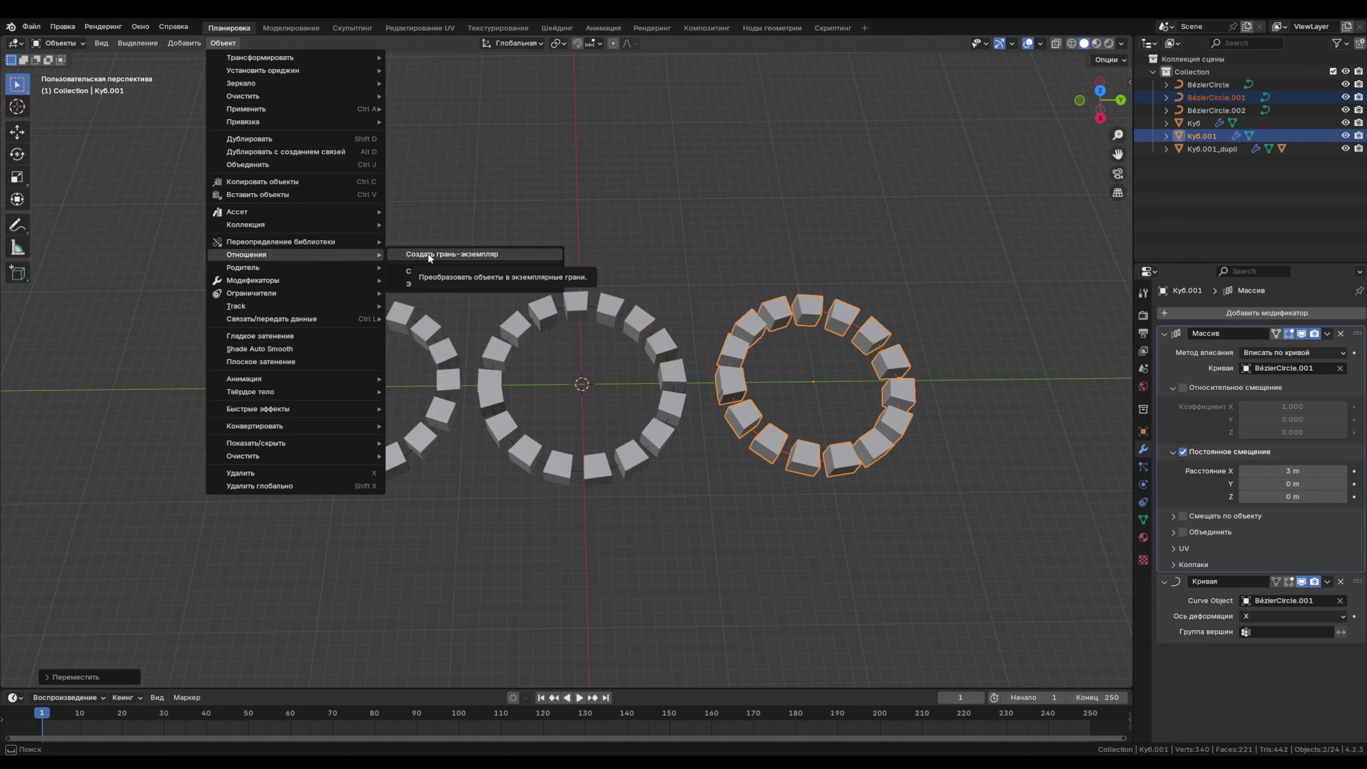
left_click(428, 252)
middle_click_drag(692, 232, 786, 251, "shift")
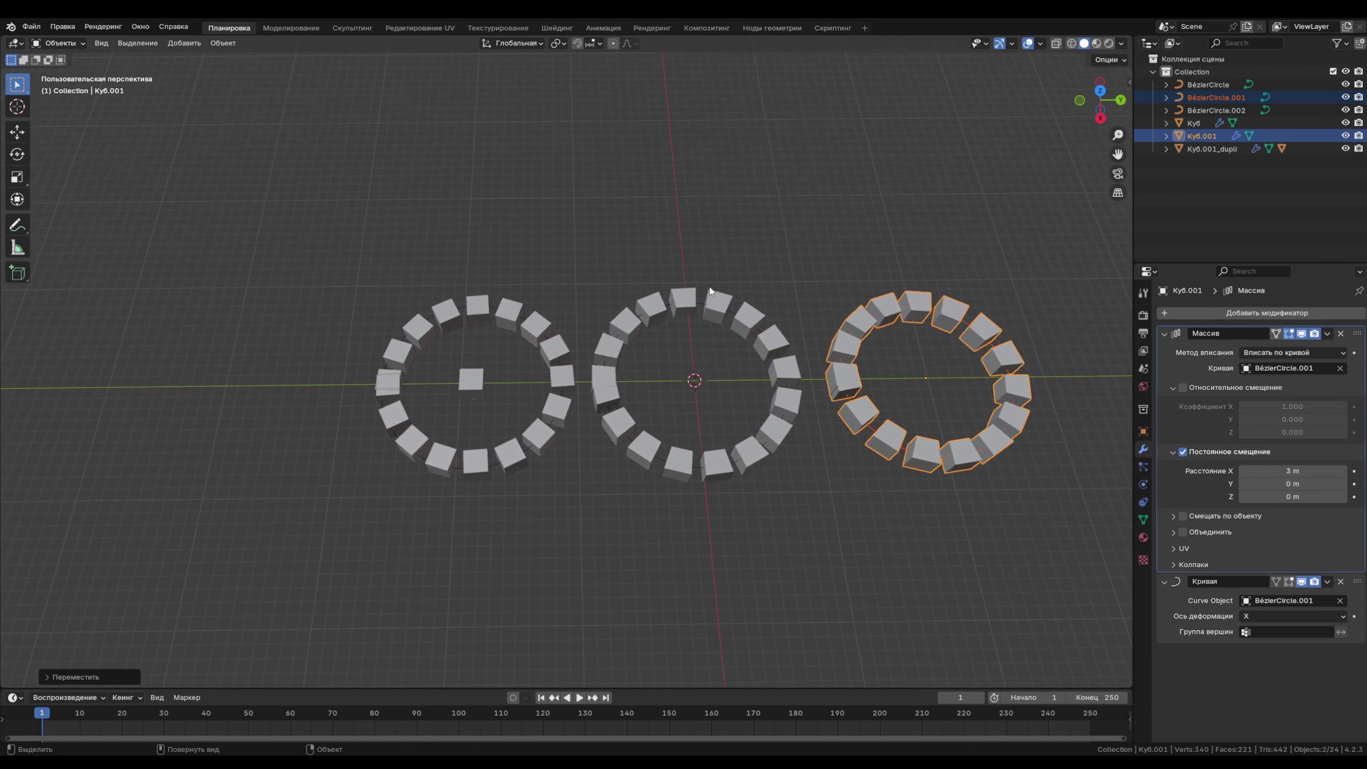
left_click(497, 453)
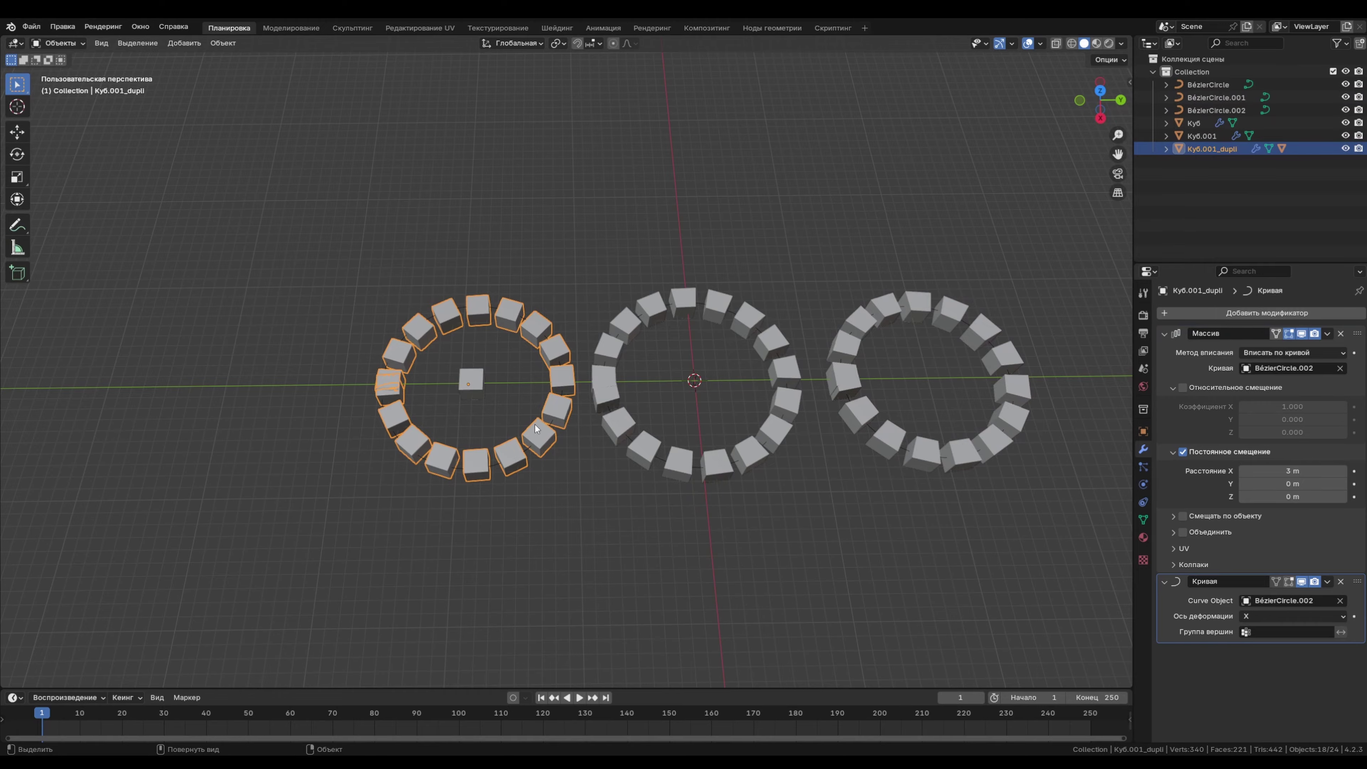
mouse_move(535, 425)
middle_mouse_down()
mouse_move(636, 405)
mouse_move(647, 470)
mouse_move(613, 474)
middle_mouse_up()
scroll(649, 437, "up", 5)
scroll(614, 473, "down", 3)
scroll(687, 444, "down", 2)
scroll(481, 432, "down", 2)
scroll(554, 443, "down", 2)
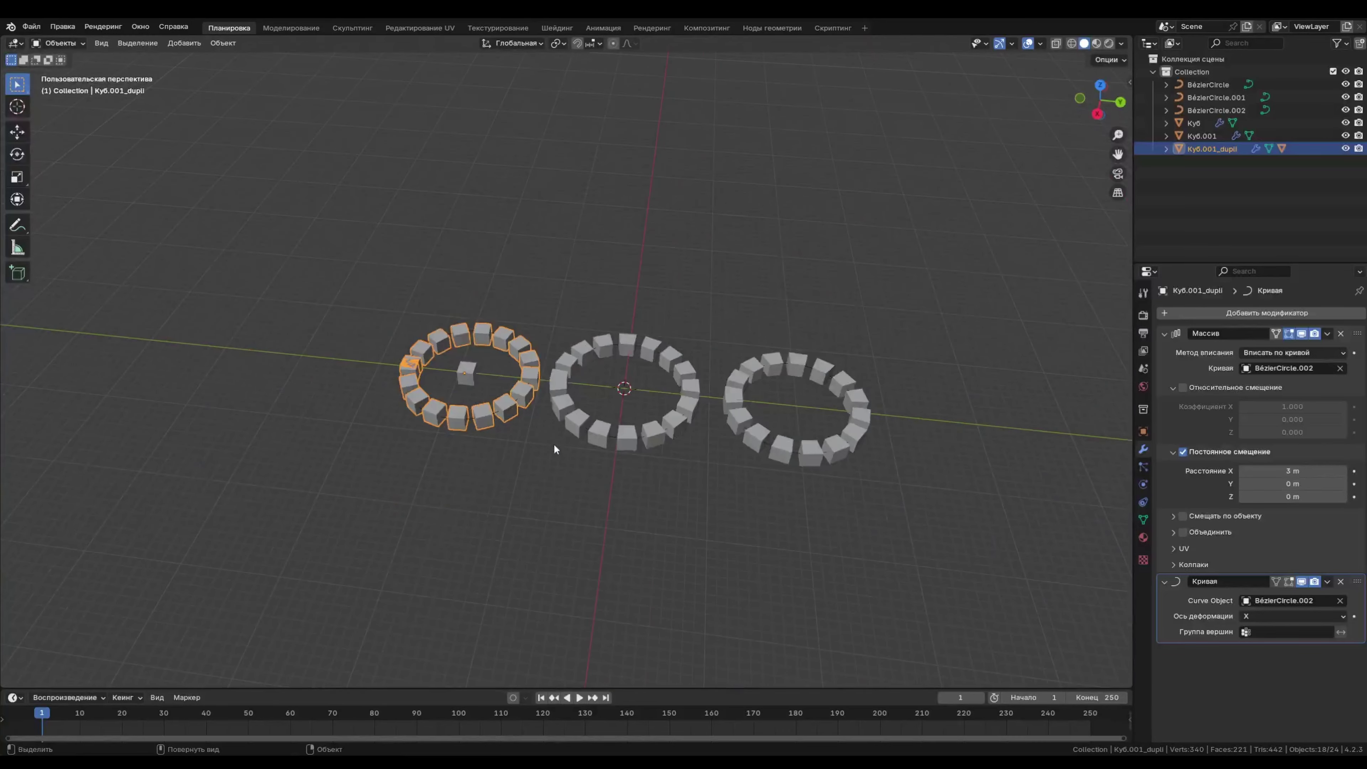
left_click(597, 428)
scroll(563, 466, "up", 5)
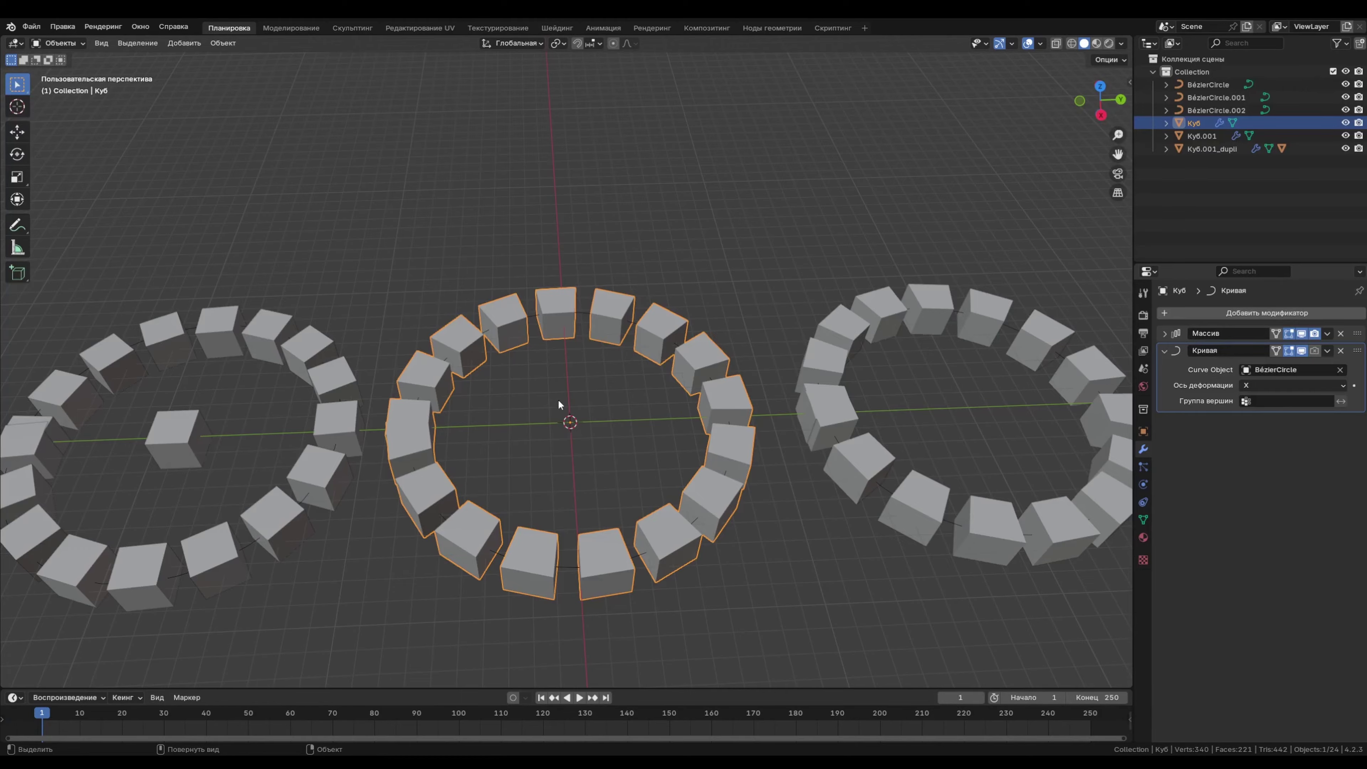
mouse_move(558, 401)
middle_mouse_down()
mouse_move(537, 372)
mouse_move(620, 404)
mouse_move(576, 420)
mouse_move(692, 403)
mouse_move(595, 413)
mouse_move(573, 431)
middle_mouse_up()
left_click(589, 425)
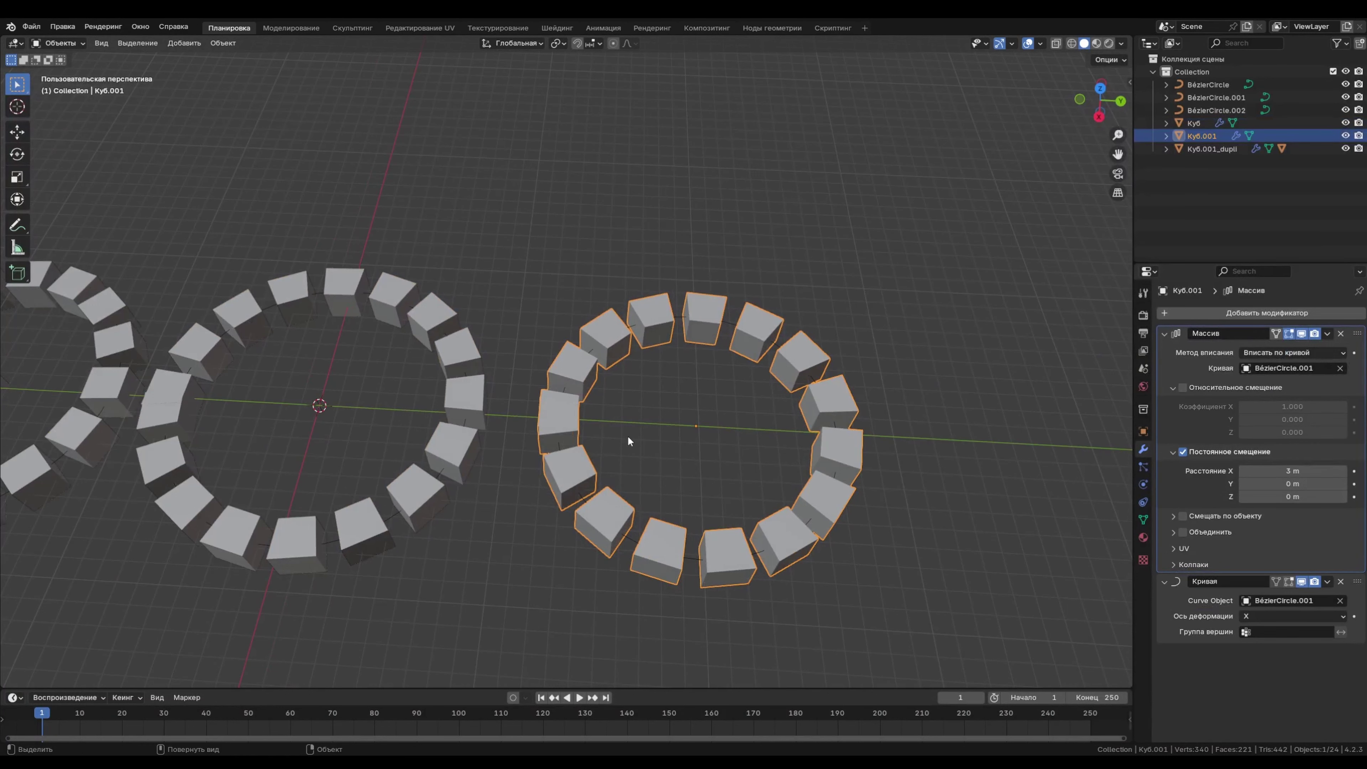
- Move a vertex of Куб's base cube in Edit Mode so the middle-ring cubes skew
left_click(445, 452)
key("Tab")
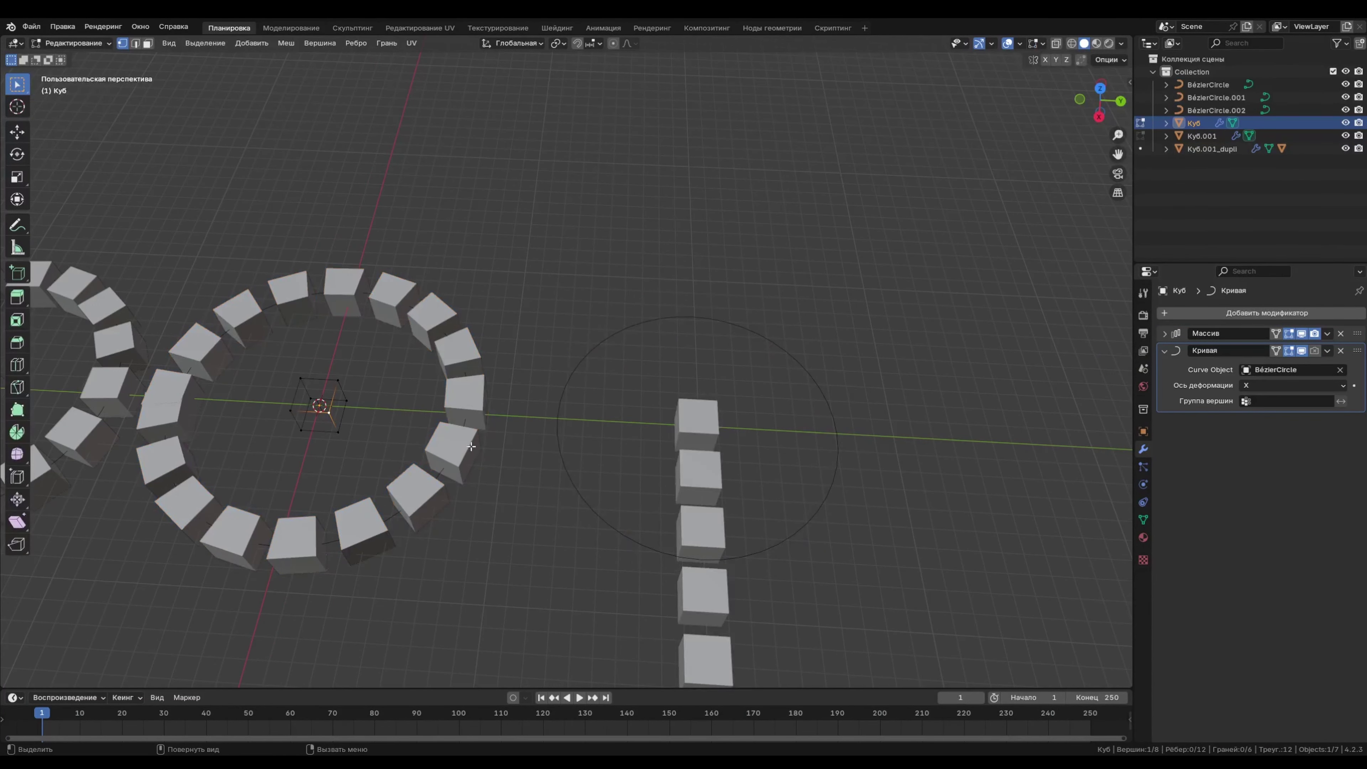
key("g")
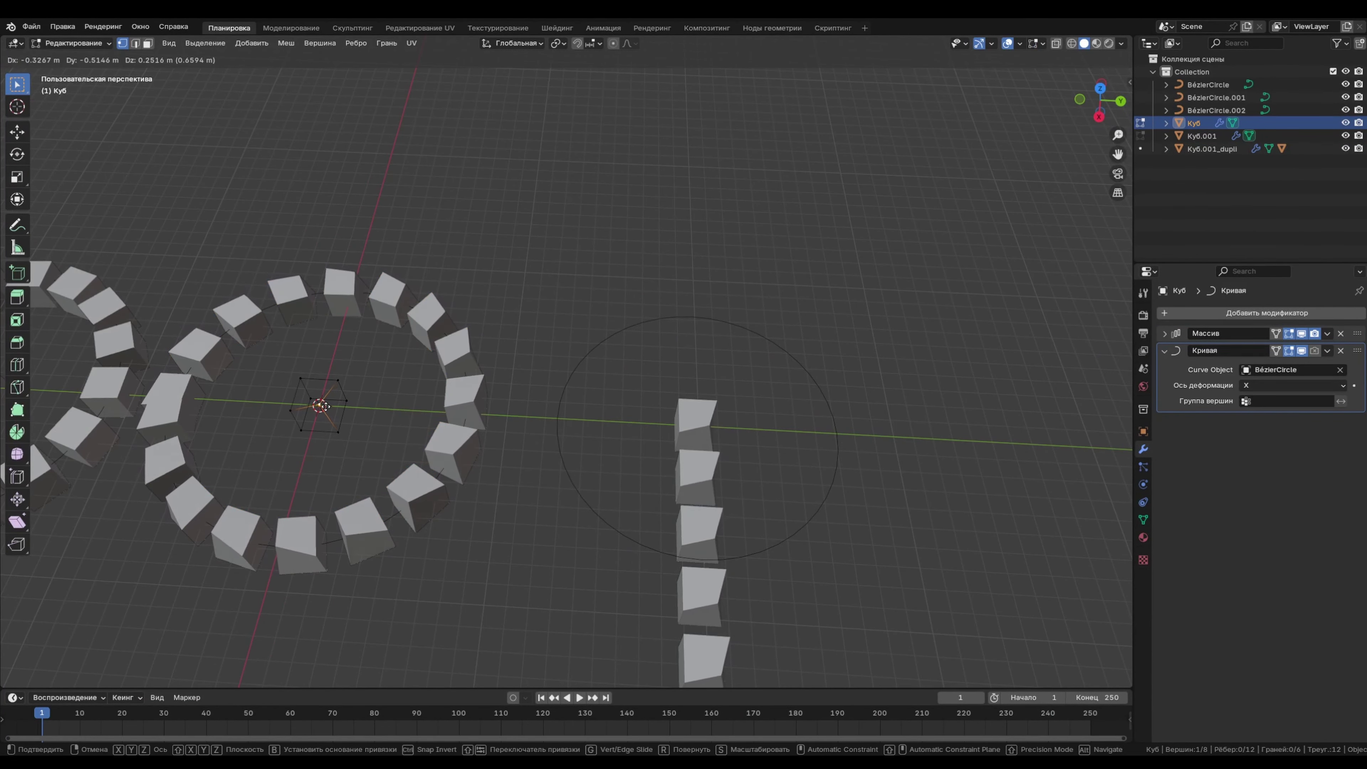
left_click(326, 407)
middle_click_drag(638, 446, 603, 278)
key("Tab")
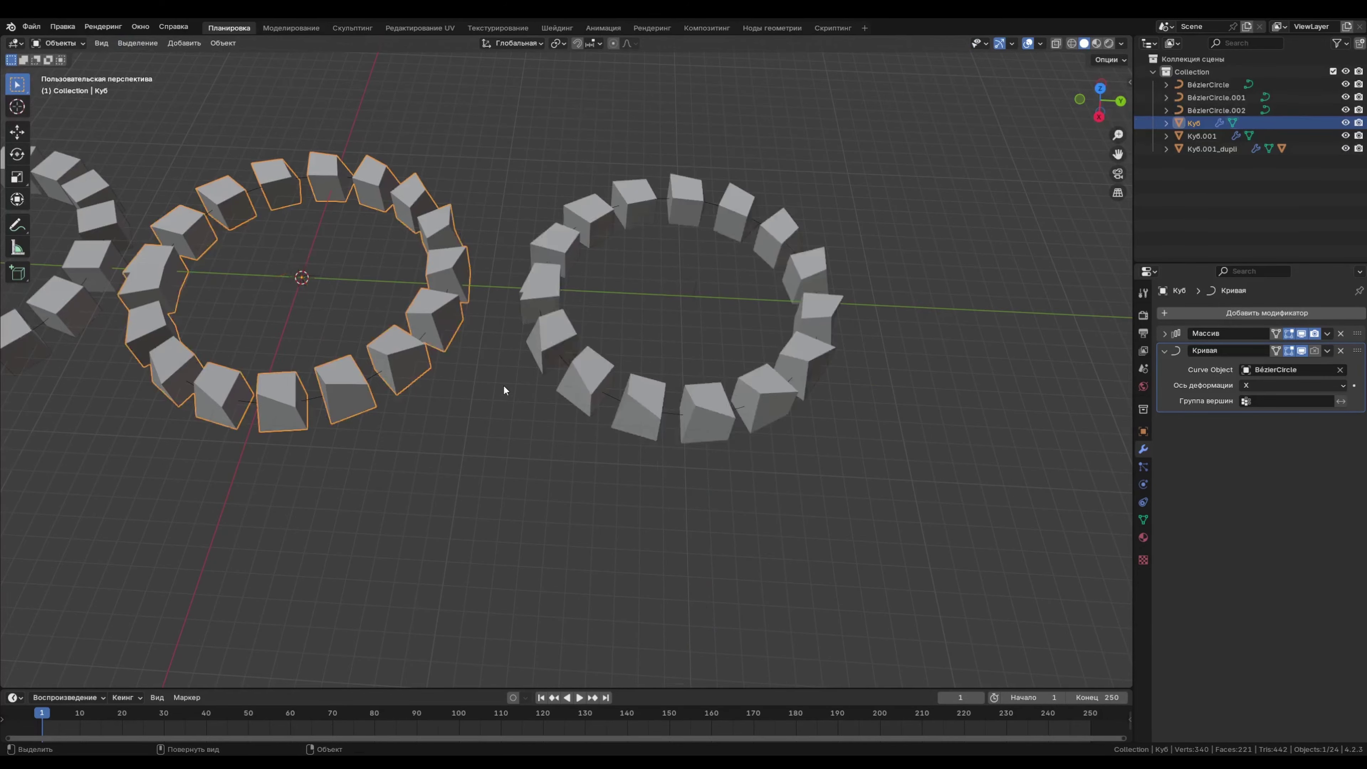
mouse_move(503, 385)
middle_mouse_down()
mouse_move(587, 379)
mouse_move(490, 367)
mouse_move(691, 400)
mouse_move(455, 402)
mouse_move(756, 421)
mouse_move(700, 385)
mouse_move(671, 416)
mouse_move(639, 403)
mouse_move(791, 343)
mouse_move(787, 361)
middle_mouse_up()
scroll(455, 402, "down", 5)
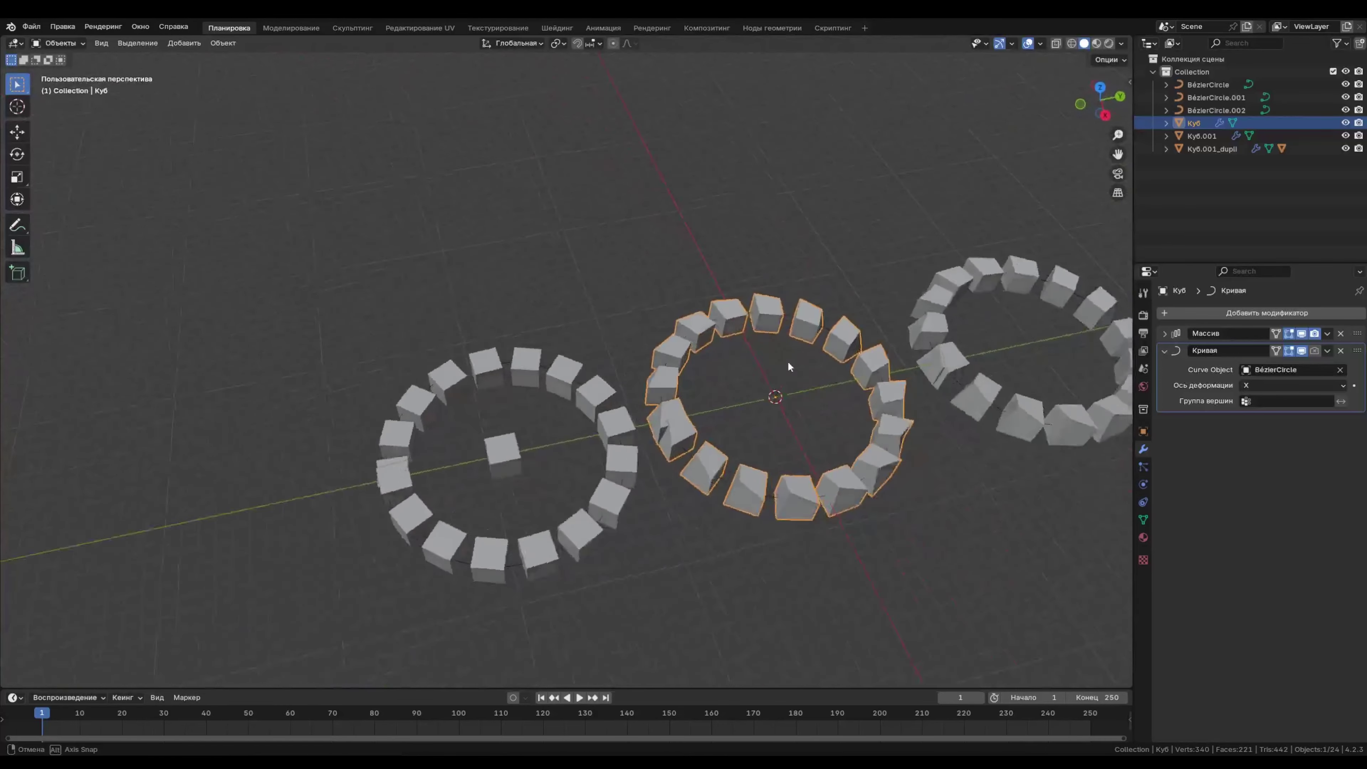
scroll(787, 362, "up", 3)
scroll(623, 337, "up", 3)
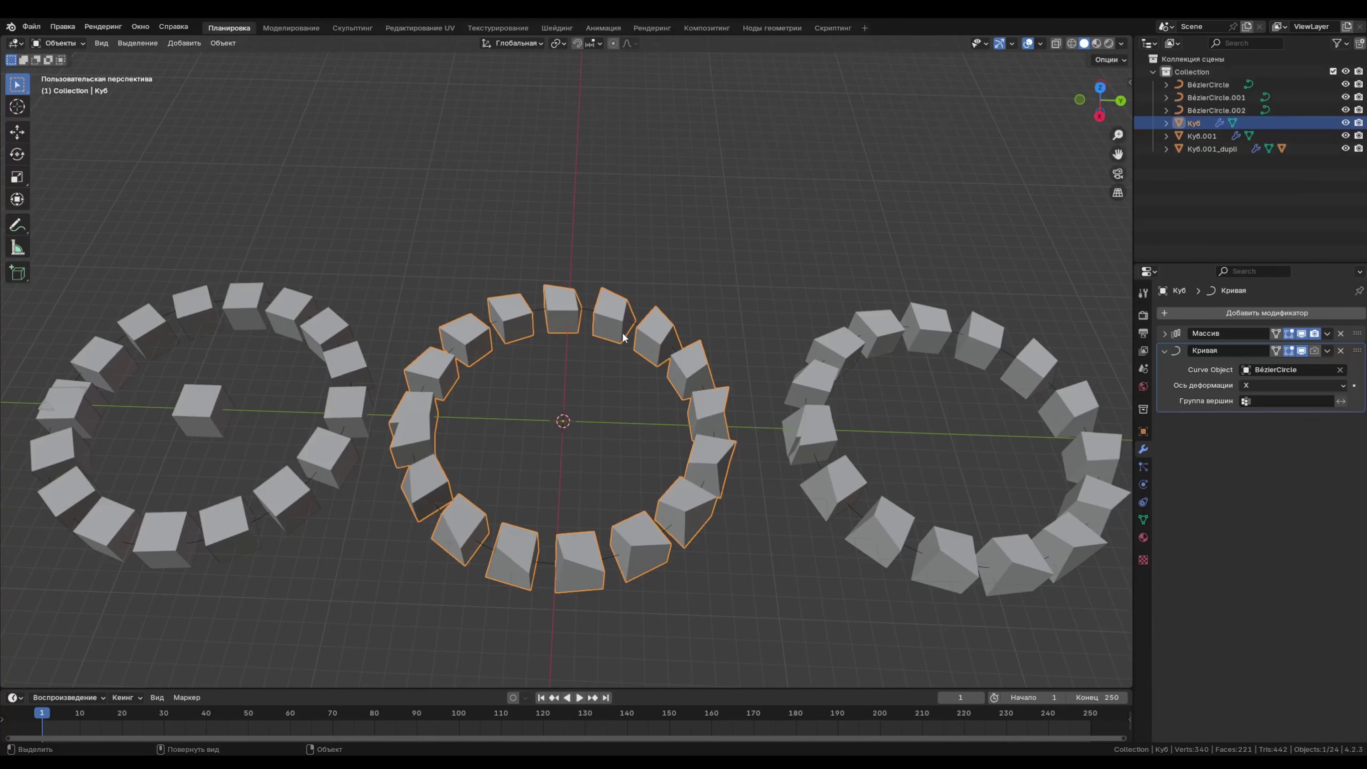